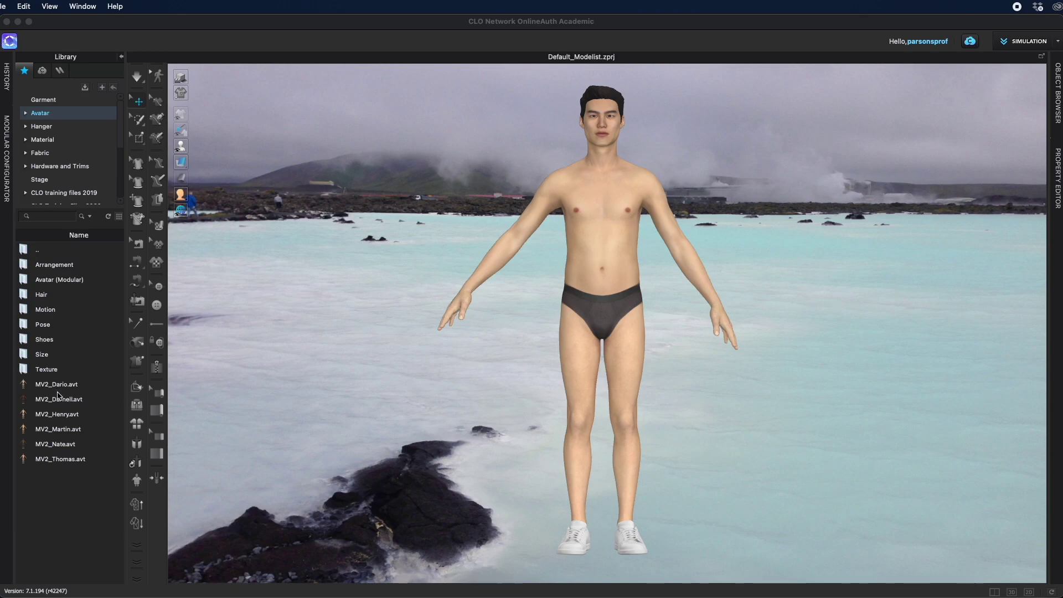
Step: Load the MV2_01_A.pos A-pose onto the Henry avatar from the Library's Pose folder
click(75, 415)
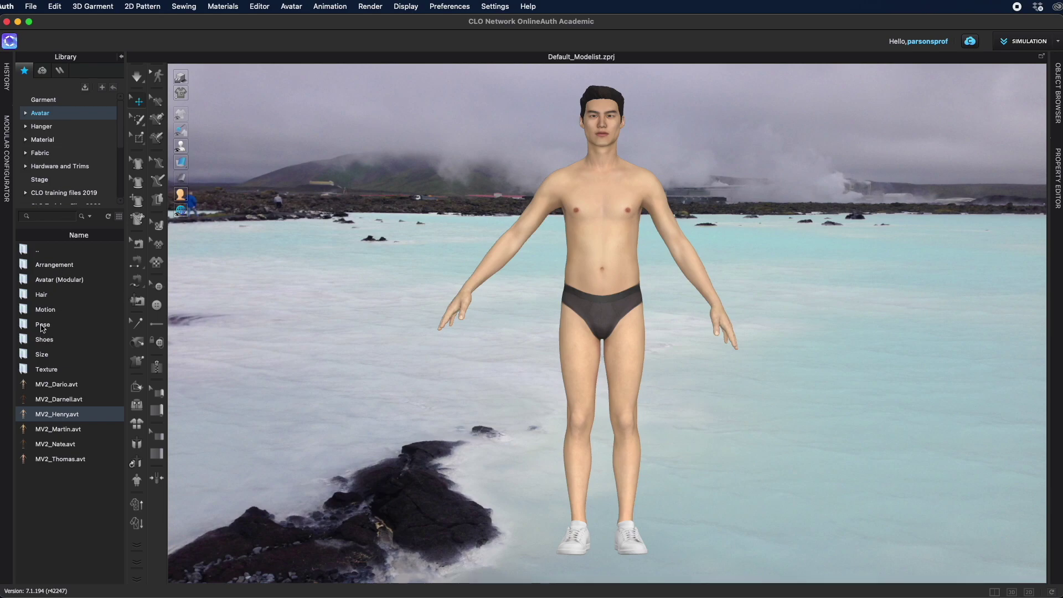
double_click(42, 326)
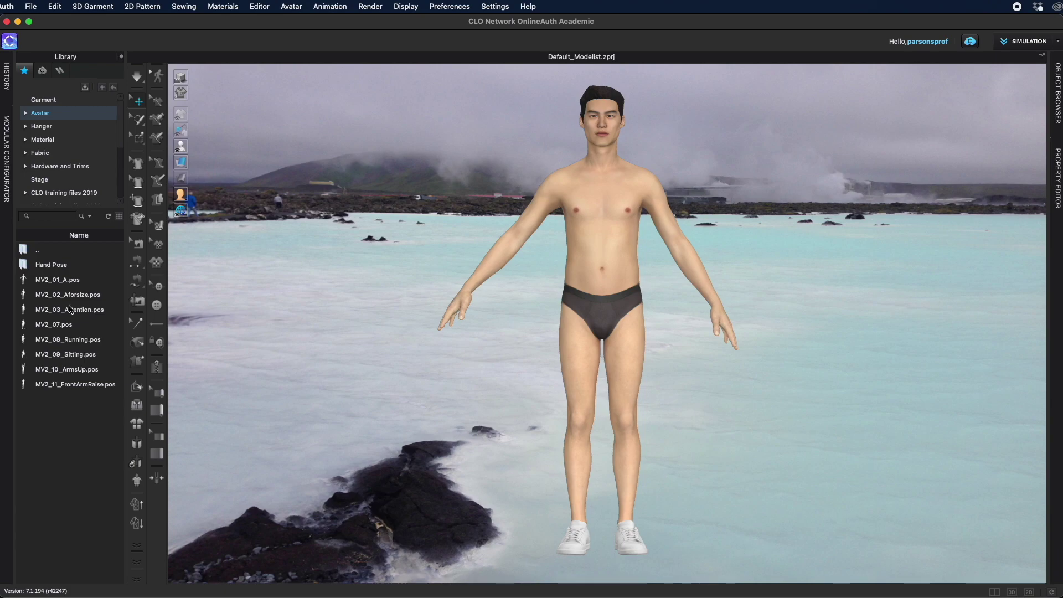
double_click(53, 281)
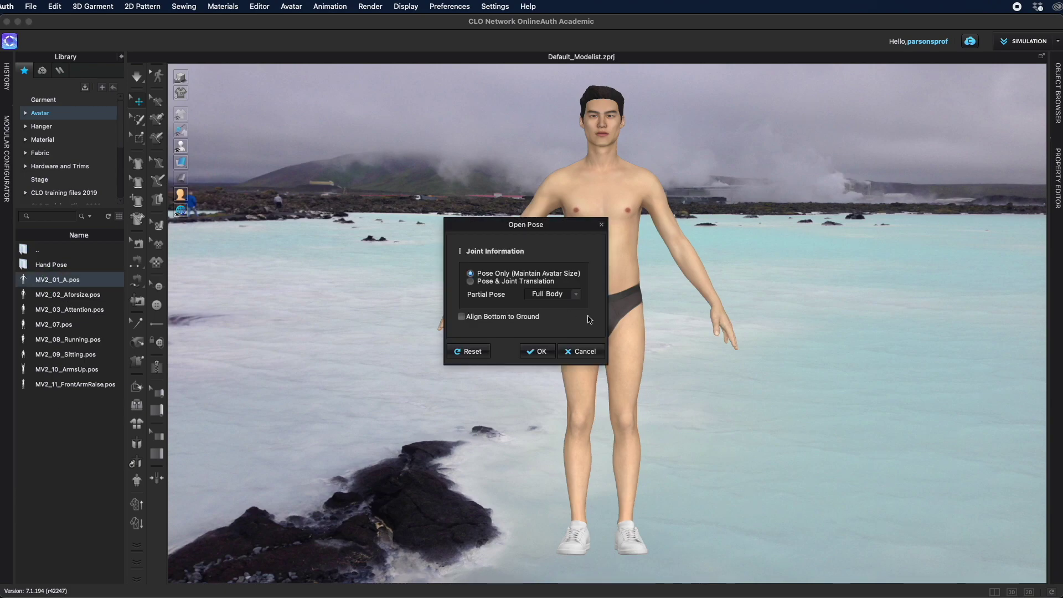
click(602, 225)
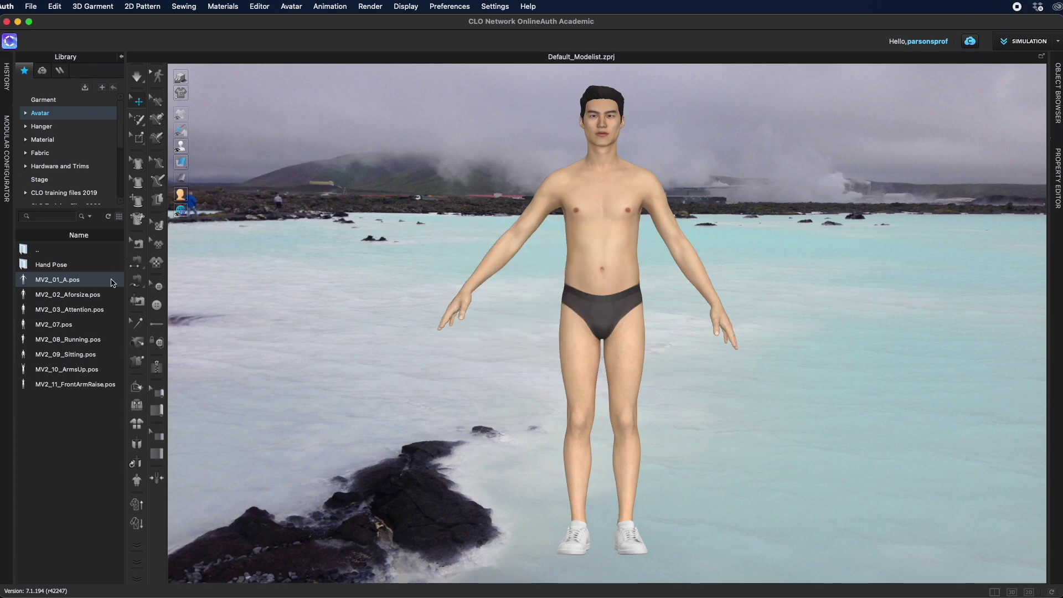
click(122, 56)
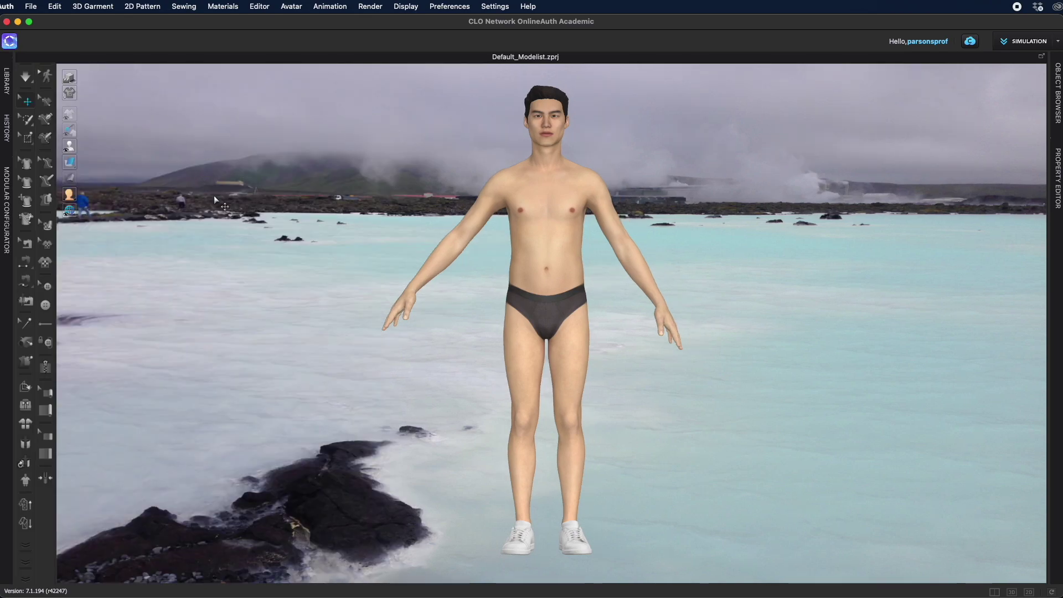
Step: Show the avatar in X-Ray Joints display and activate the first IK posing tool
mouse_move(71, 146)
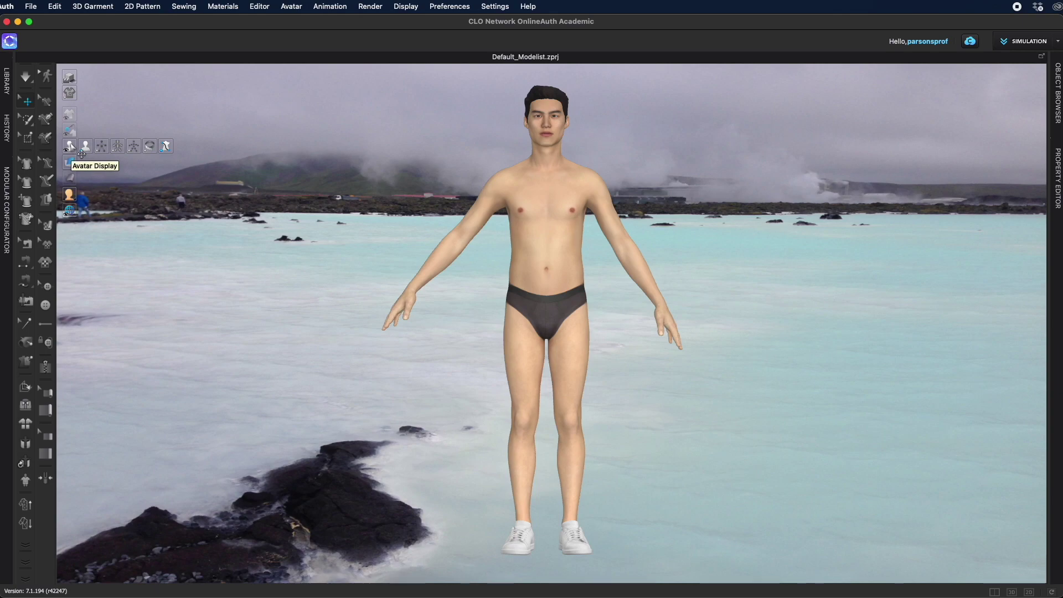
click(133, 145)
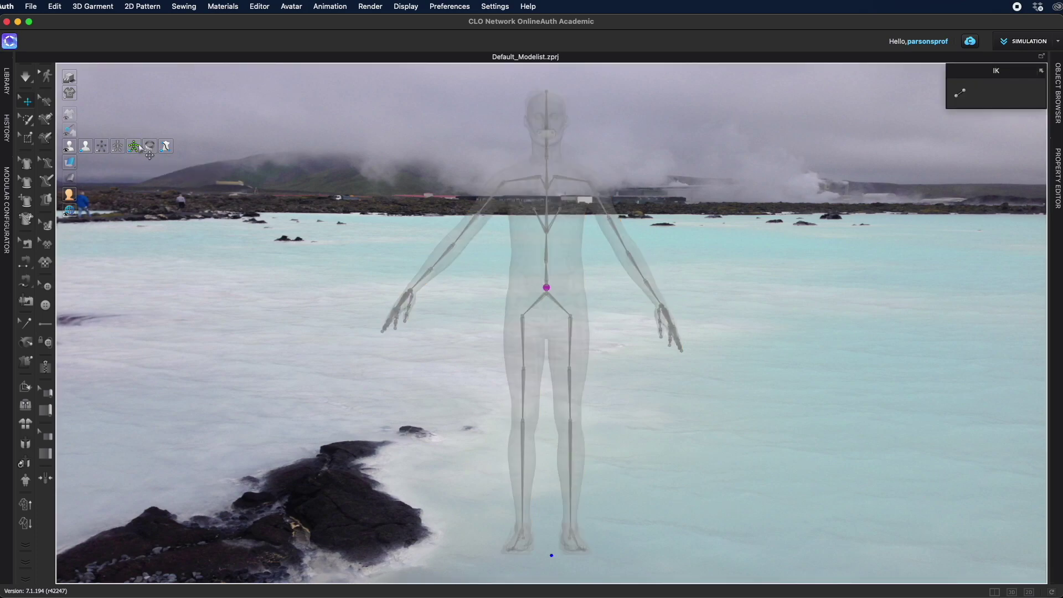
drag(891, 94, 766, 122)
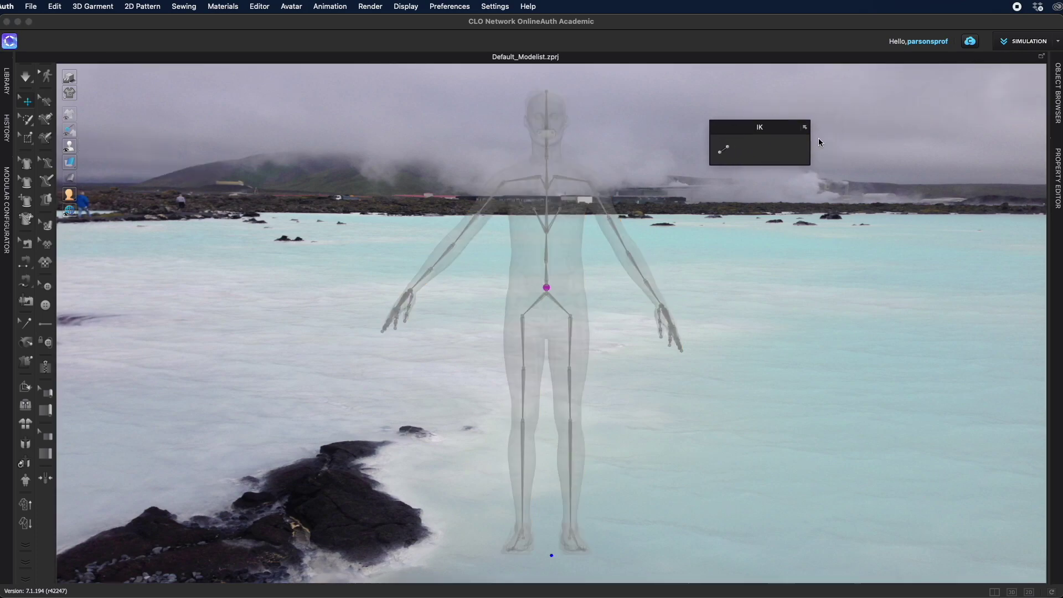
click(758, 126)
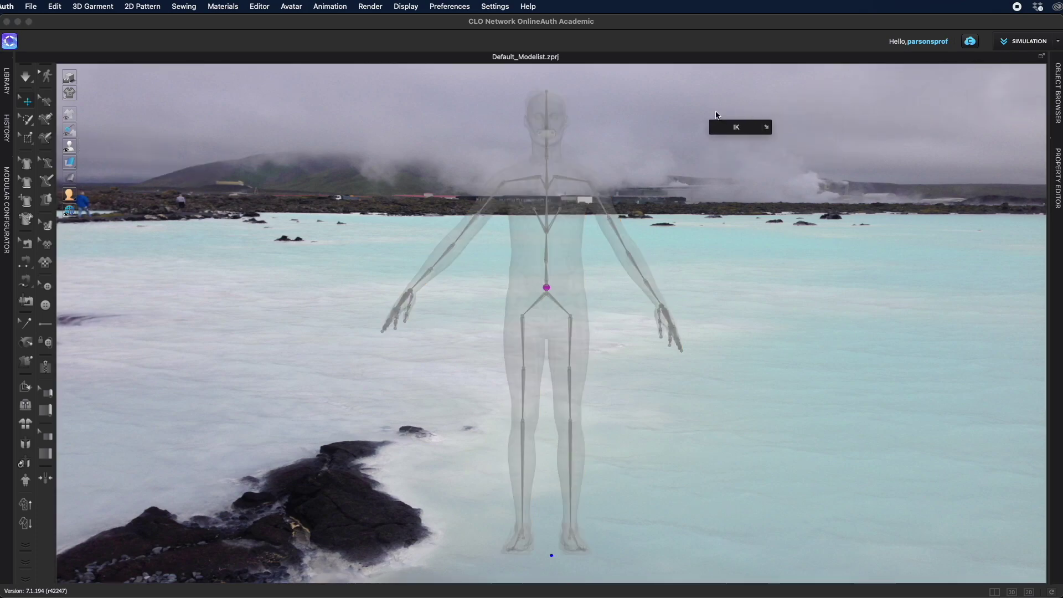
click(768, 128)
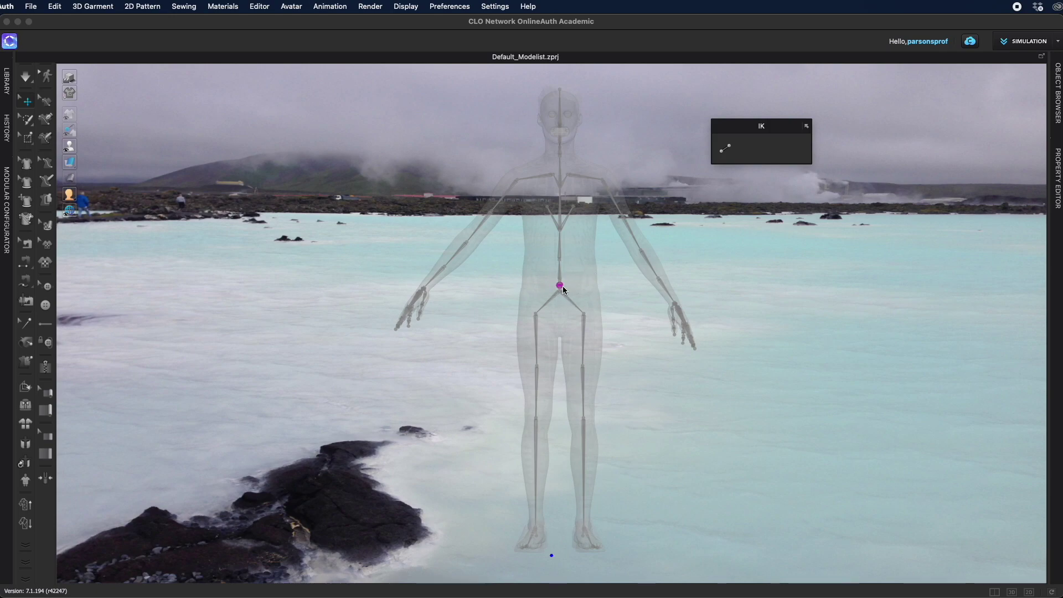
mouse_move(561, 287)
mouse_down()
mouse_move(504, 258)
mouse_move(484, 264)
mouse_move(539, 261)
mouse_move(572, 294)
mouse_move(494, 260)
mouse_move(525, 280)
mouse_move(609, 290)
mouse_move(446, 263)
mouse_move(559, 307)
mouse_move(564, 278)
mouse_move(566, 290)
mouse_move(527, 291)
mouse_move(572, 284)
mouse_move(560, 280)
mouse_up()
click(726, 149)
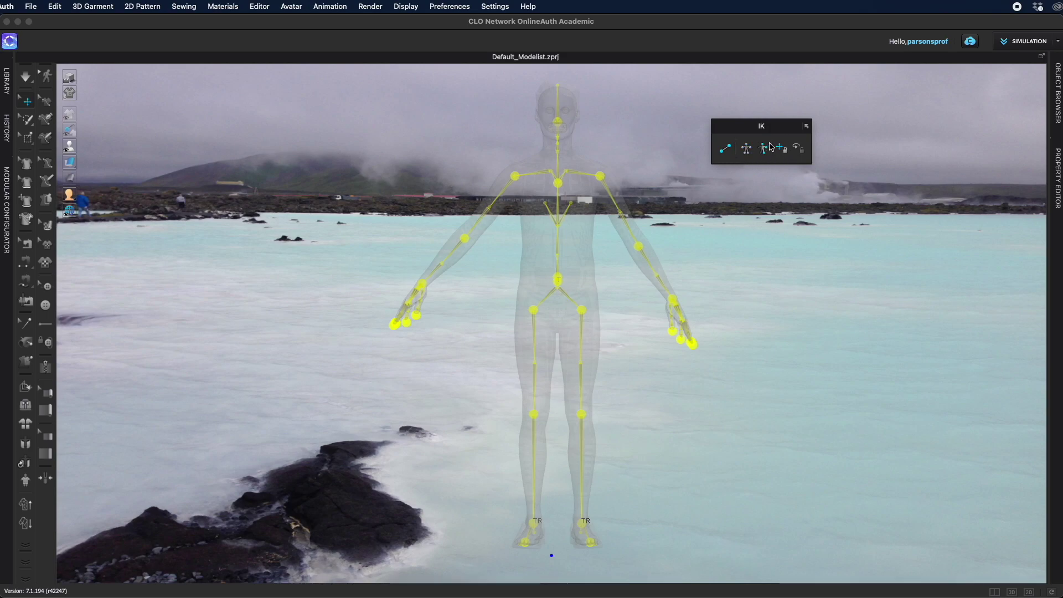
Step: Choose the IK joint-rotation mode and select the screen-right shoulder joint
click(765, 145)
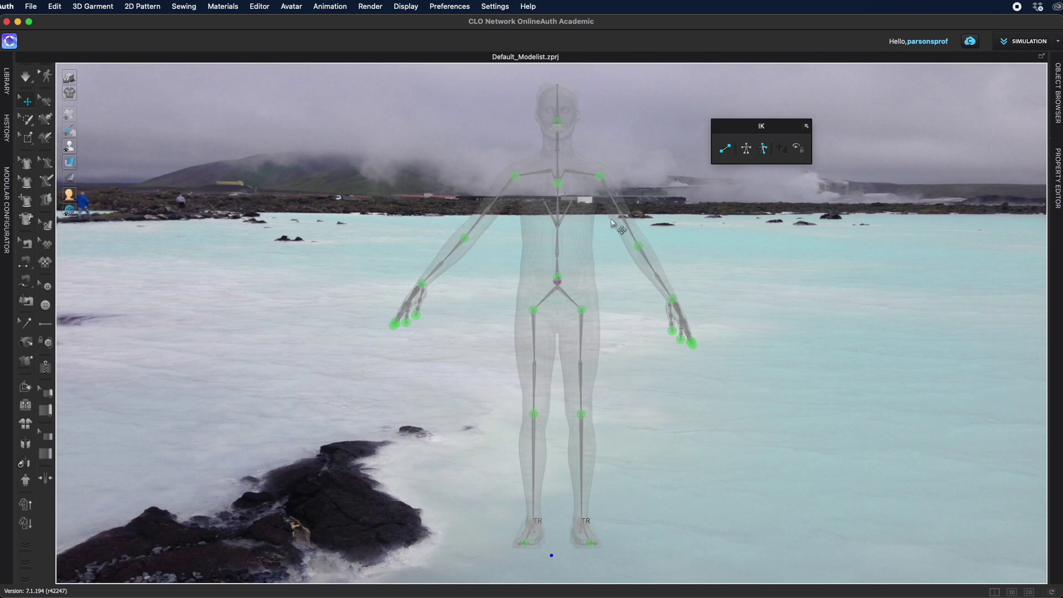
click(602, 177)
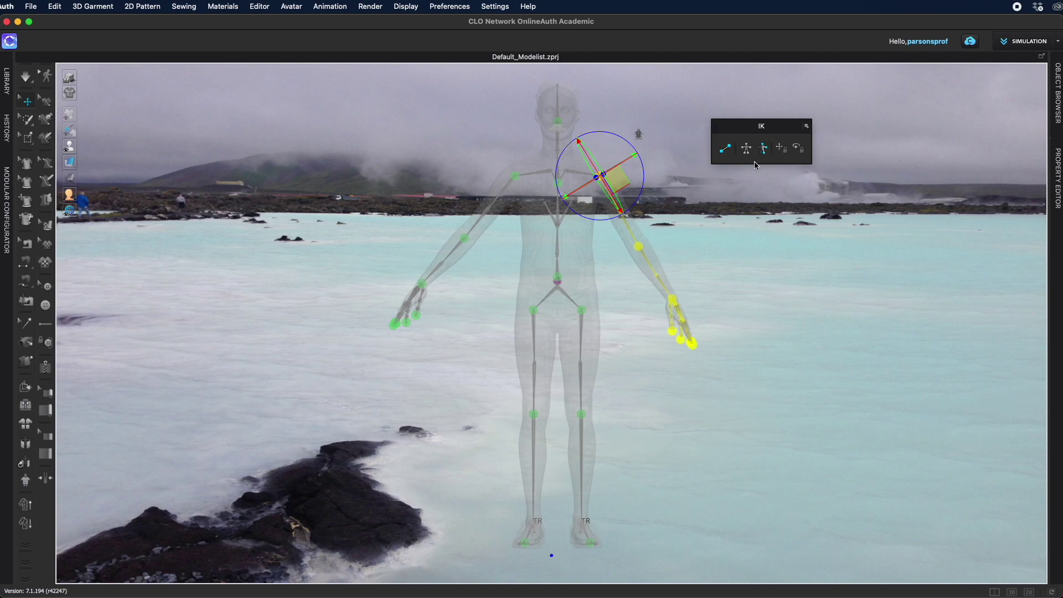
mouse_move(712, 239)
right_down()
mouse_move(590, 243)
mouse_move(666, 272)
mouse_move(715, 242)
right_up()
Step: Rotate the screen-right arm at the shoulder, swinging it down and slightly forward
mouse_move(736, 248)
right_down()
mouse_move(611, 254)
mouse_move(742, 255)
mouse_move(720, 253)
right_up()
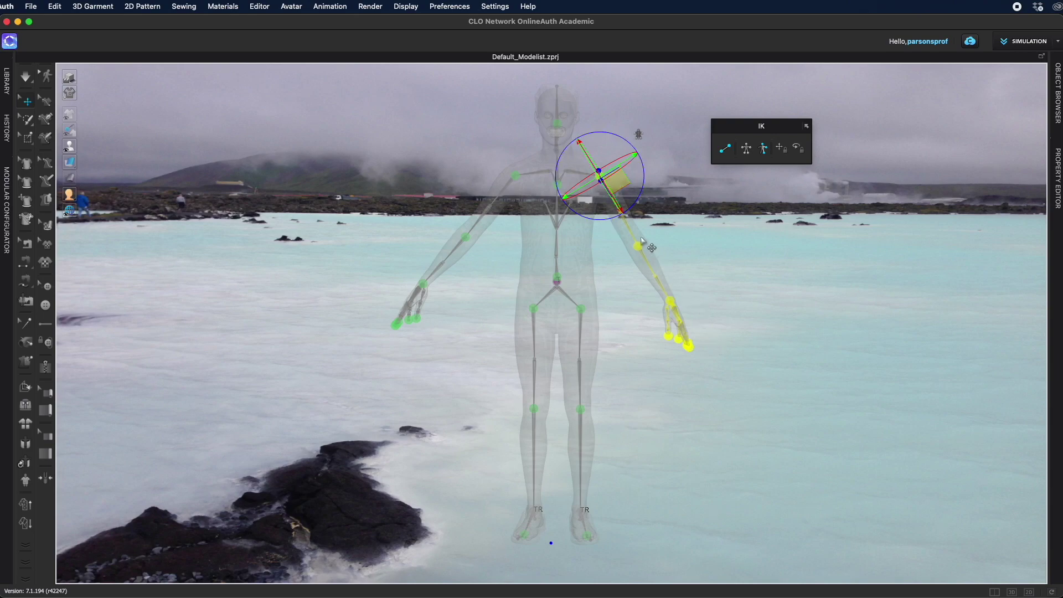
mouse_move(641, 162)
mouse_down()
mouse_move(640, 179)
mouse_move(657, 158)
mouse_up()
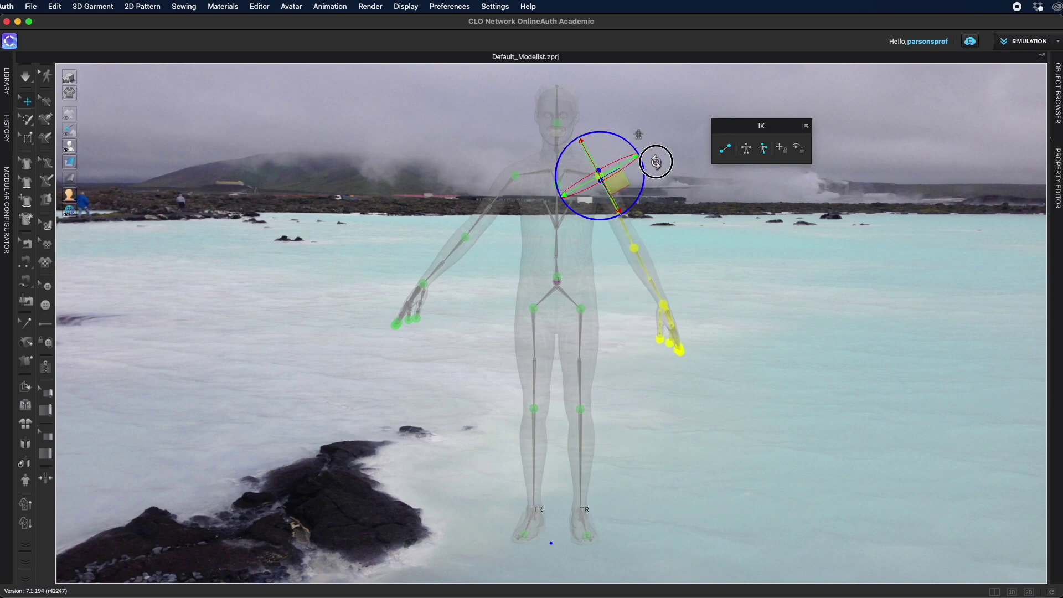
right_drag(737, 263, 614, 237)
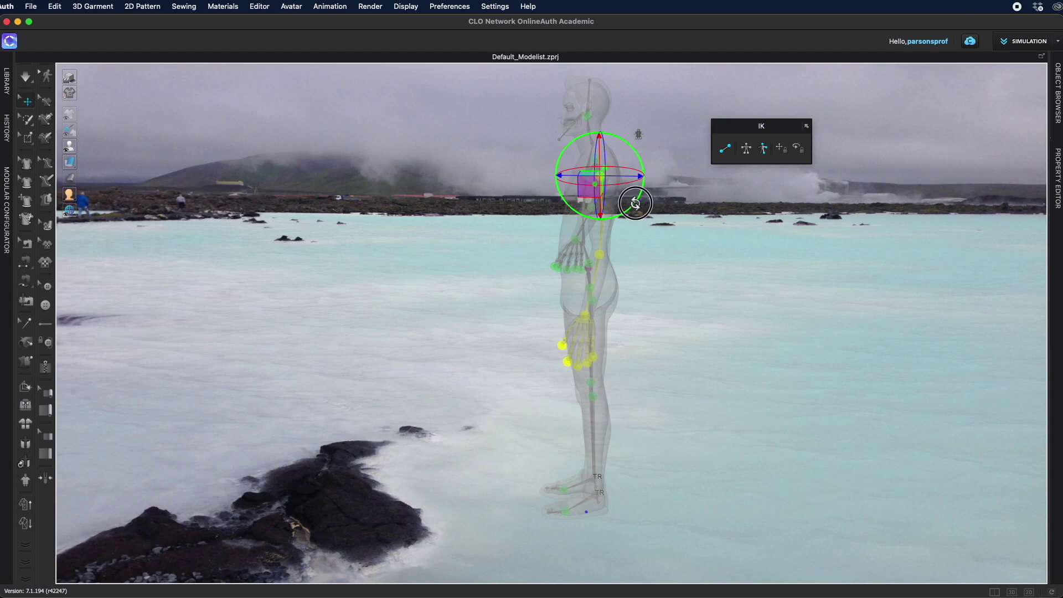
drag(634, 202, 619, 200)
right_drag(619, 199, 817, 335)
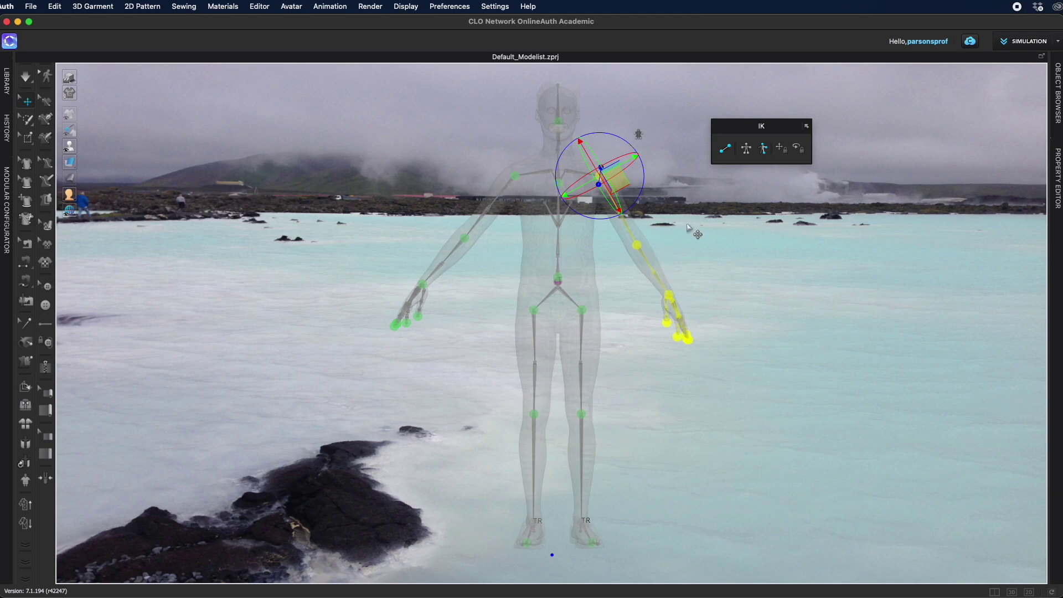
click(465, 239)
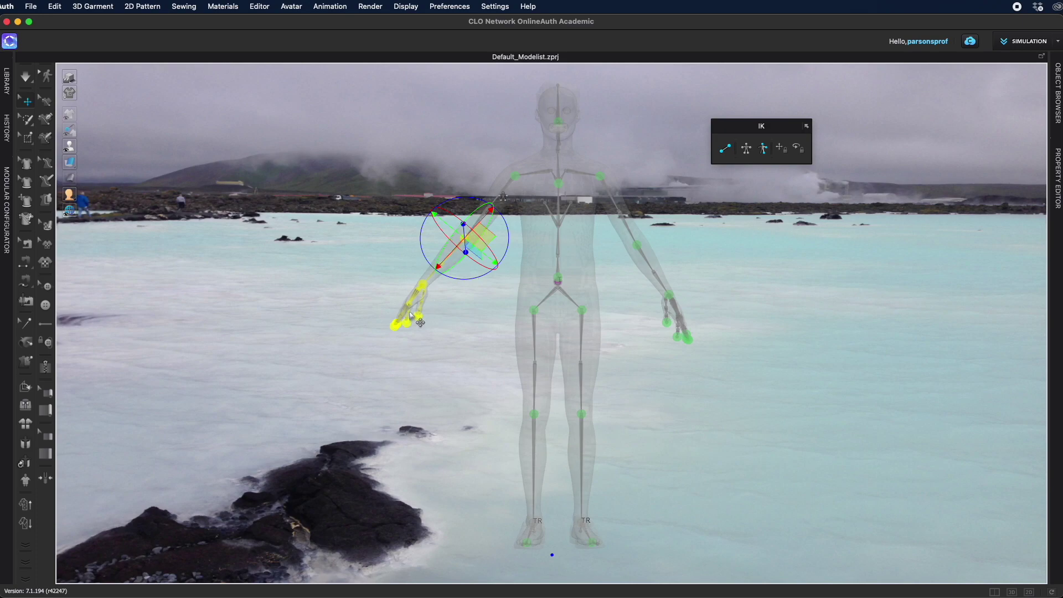
Step: Rotate the screen-left arm down at the shoulder so it hangs closer to the body
click(515, 177)
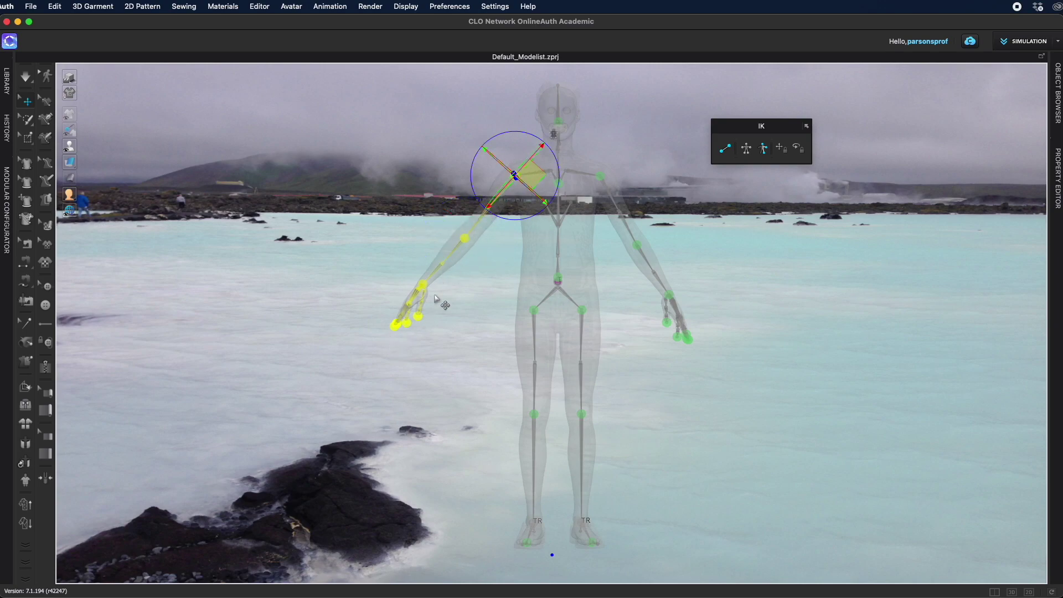
right_drag(492, 322, 600, 327)
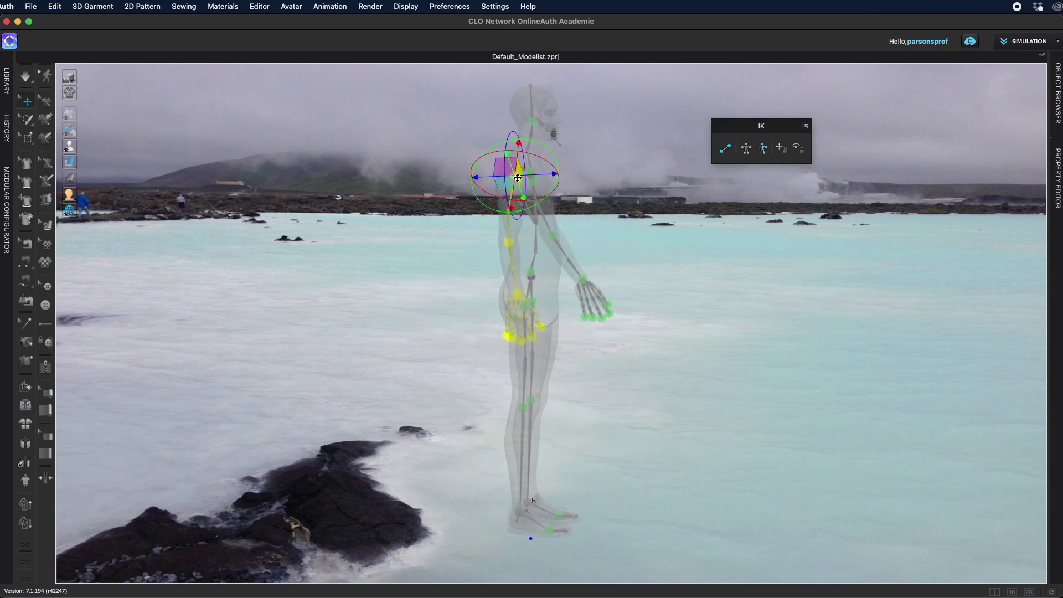
right_drag(532, 188, 499, 252)
drag(473, 168, 542, 204)
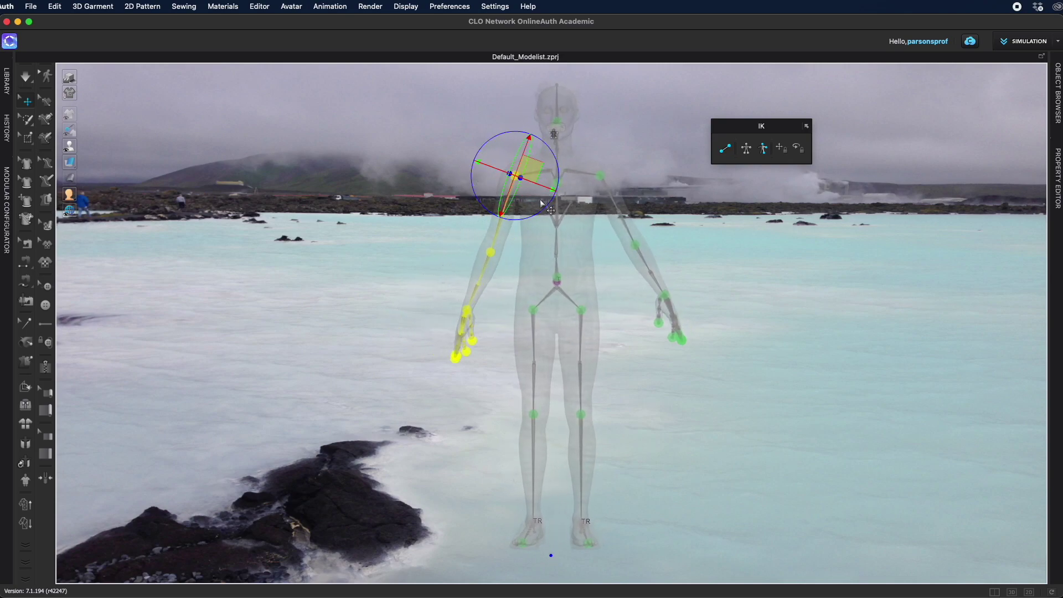
click(428, 266)
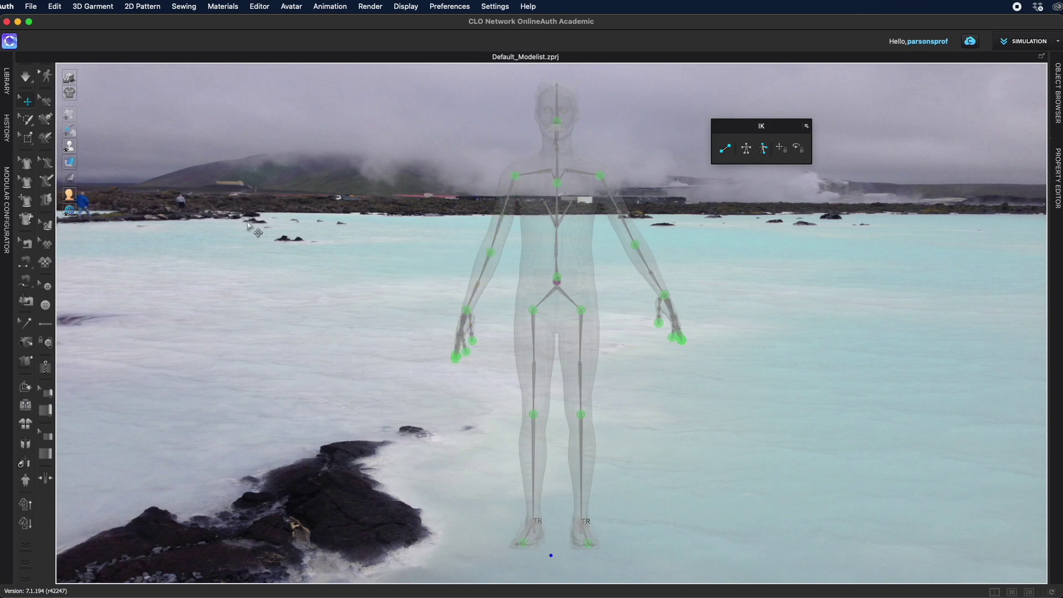
Step: Swing the screen-left arm further down at the shoulder so its hand hangs beside the hip
click(491, 253)
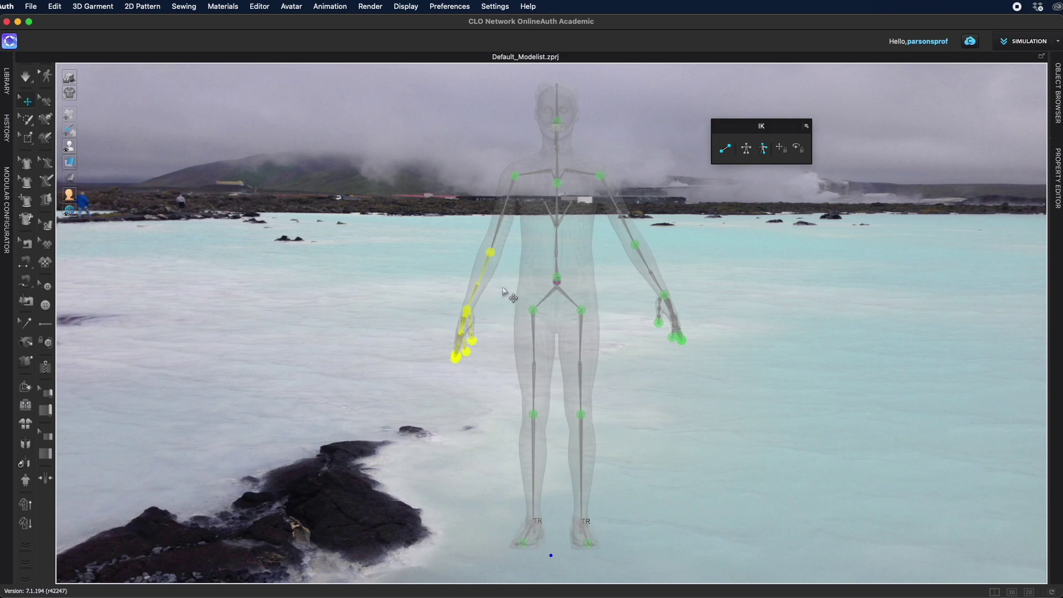
right_drag(495, 404, 631, 408)
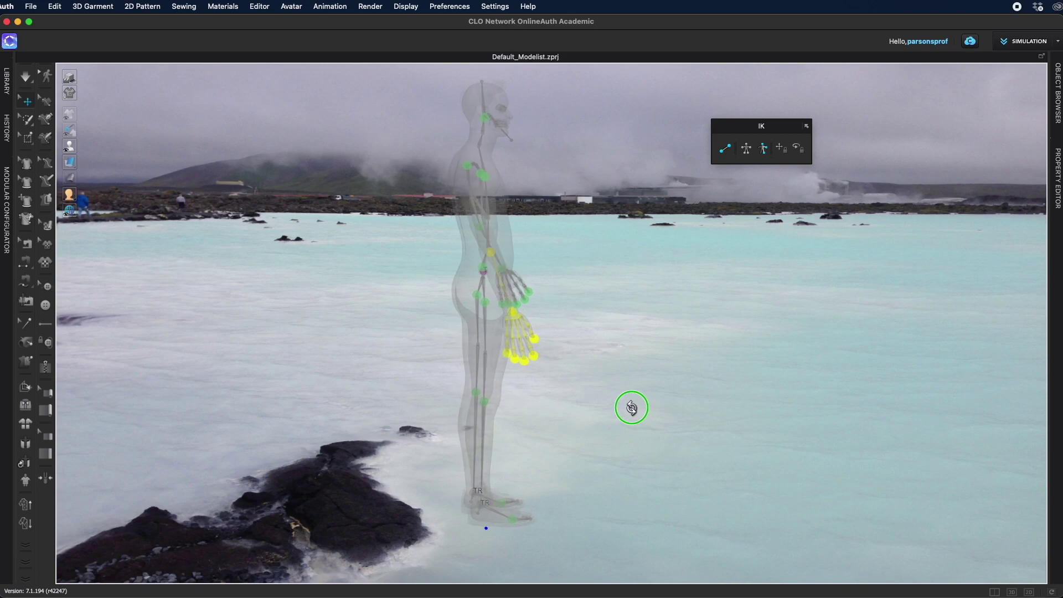
click(490, 253)
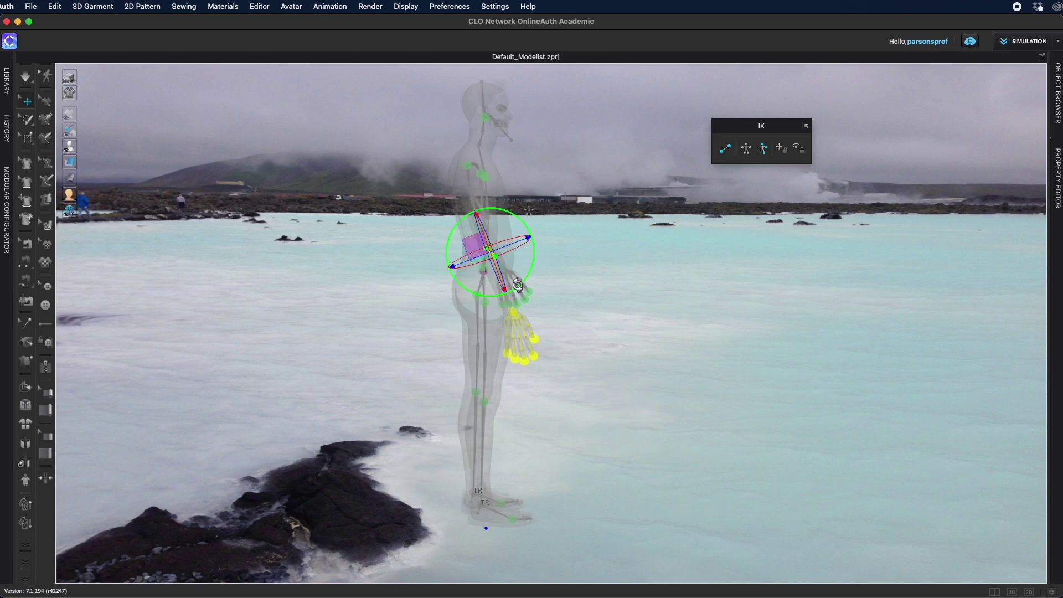
drag(517, 290, 558, 253)
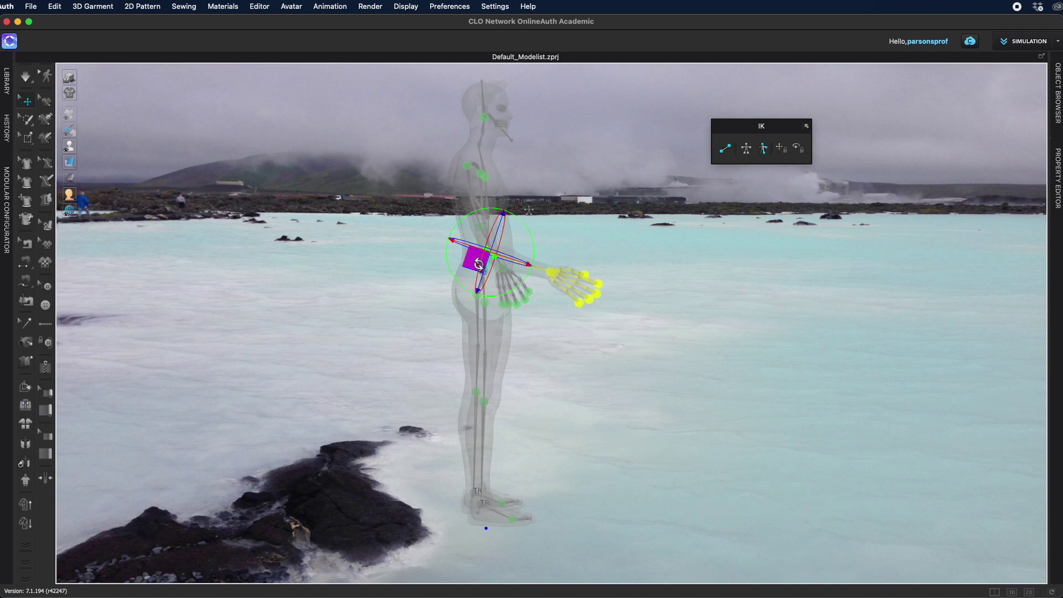
drag(475, 261, 445, 256)
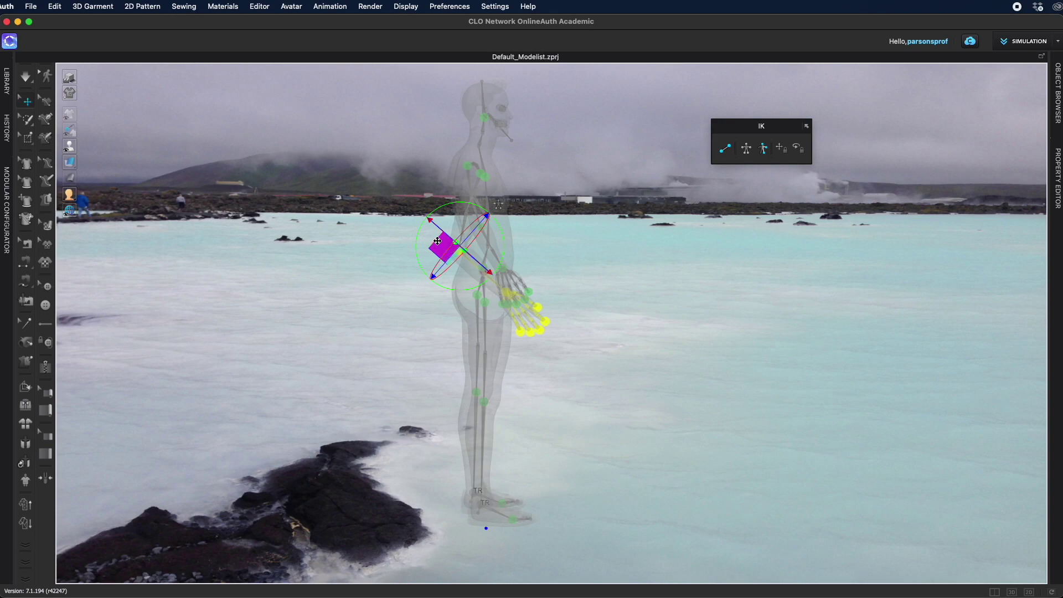
right_drag(728, 329, 593, 327)
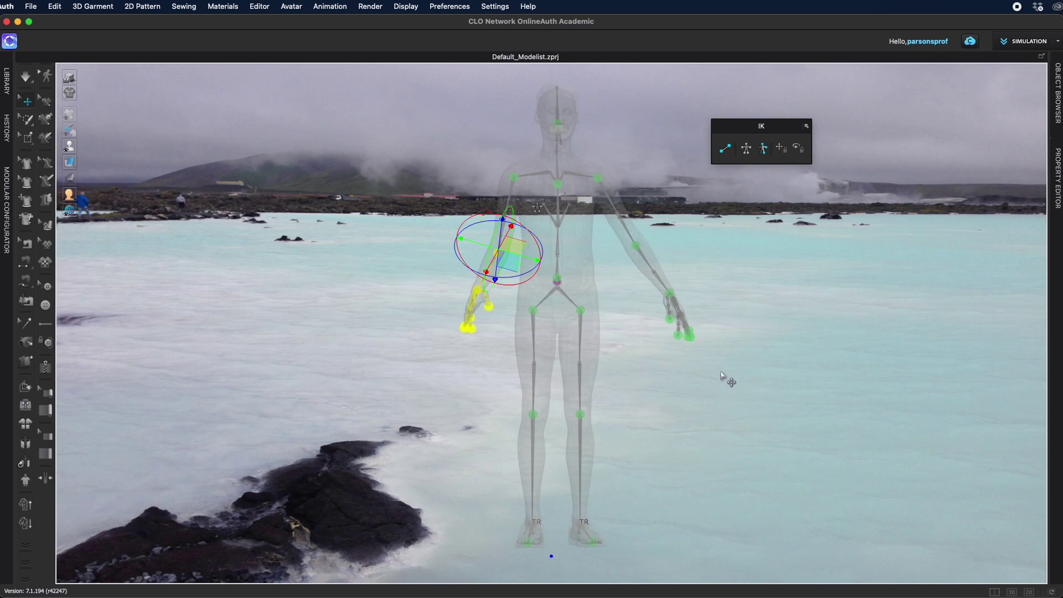
Step: Raise the screen-right arm outward, then rotate it back down beside the body
click(681, 402)
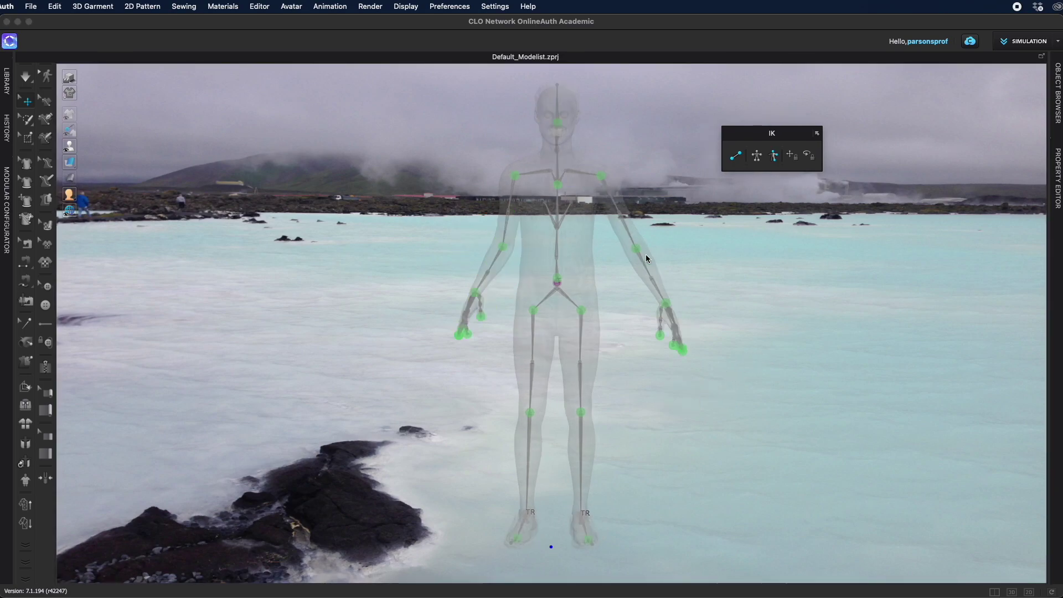
click(602, 176)
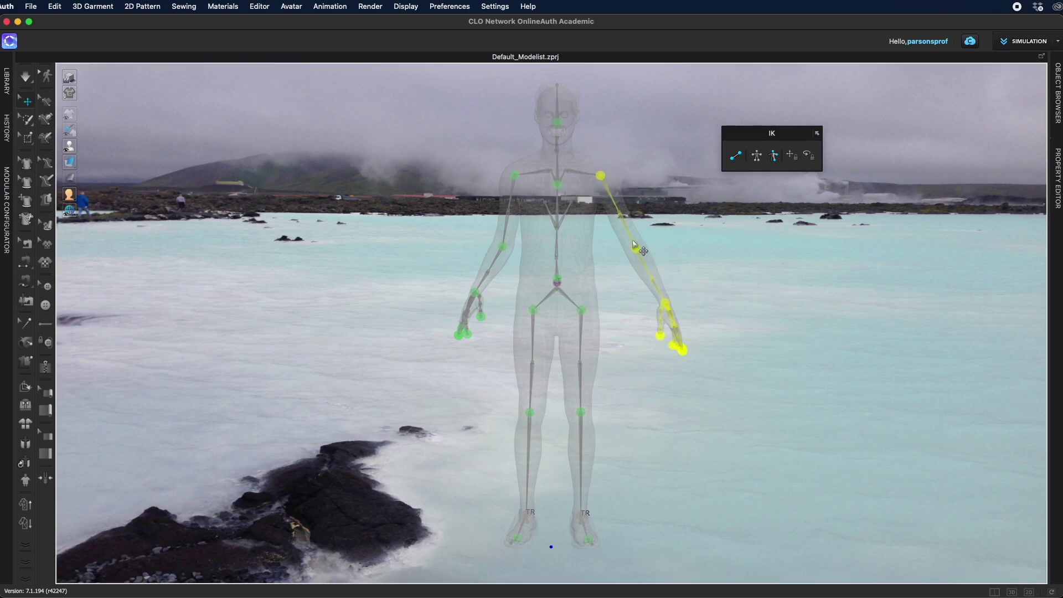
click(631, 214)
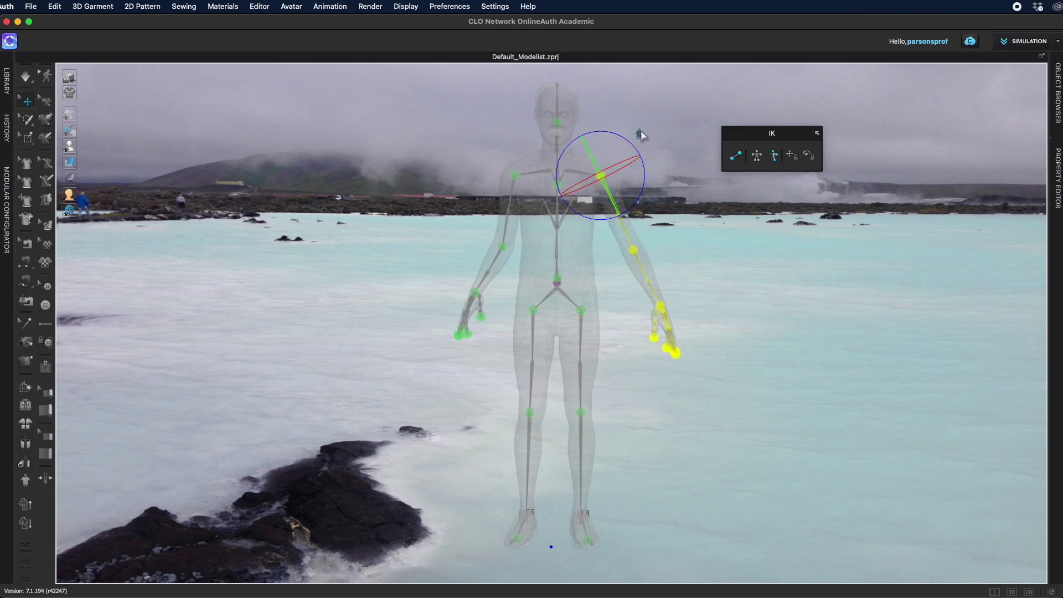
drag(635, 201, 658, 201)
right_drag(662, 451, 836, 441)
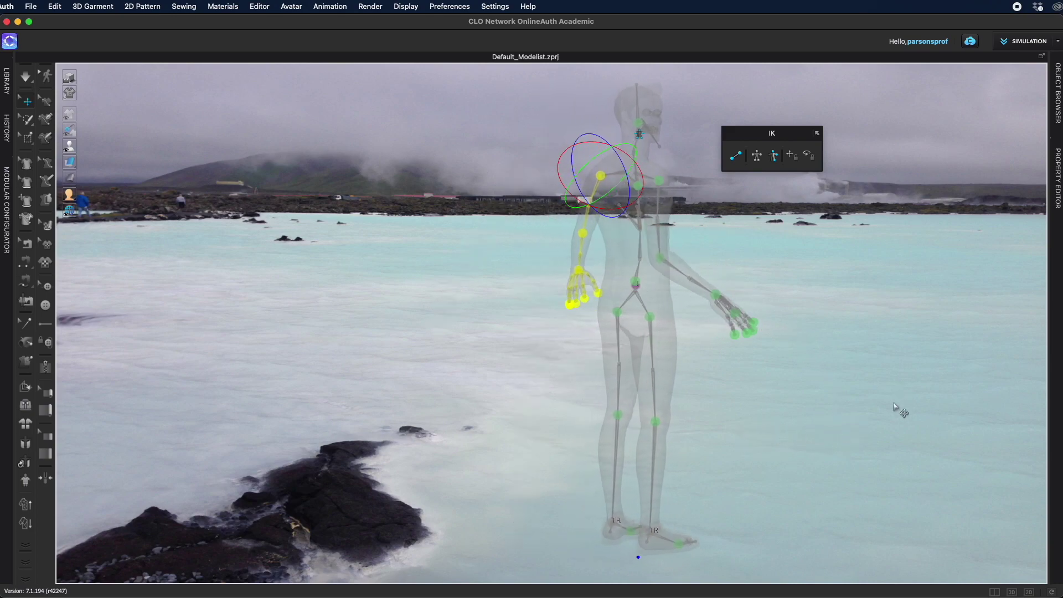
right_drag(894, 407, 712, 429)
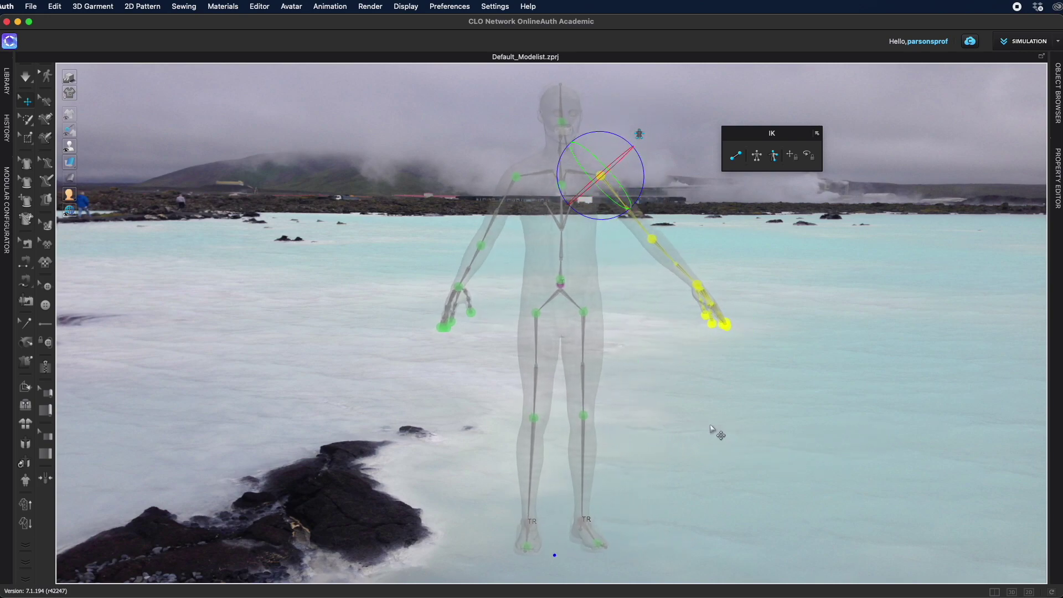
drag(641, 191, 682, 217)
click(668, 232)
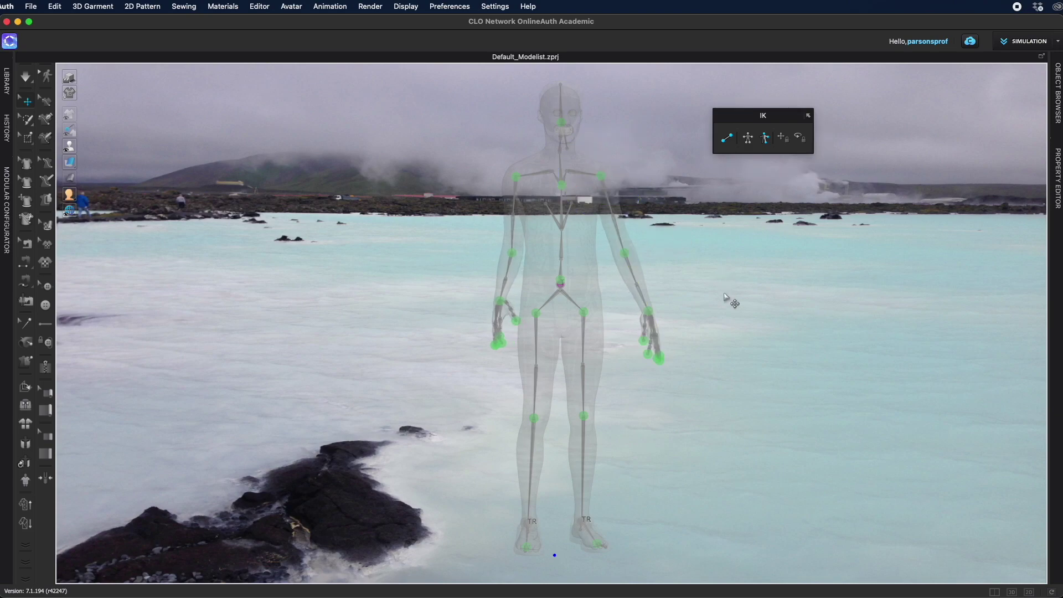
right_drag(763, 321, 637, 323)
Step: Zoom onto the hand and bend its finger joints so the fingers curl slightly
scroll(642, 335, up, 5)
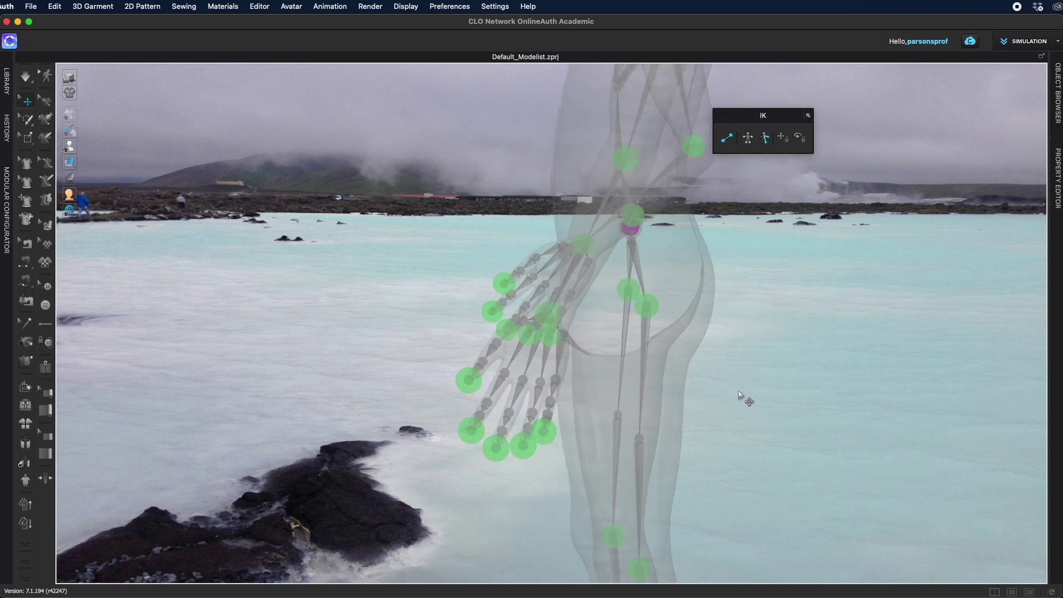
middle_drag(780, 397, 776, 325)
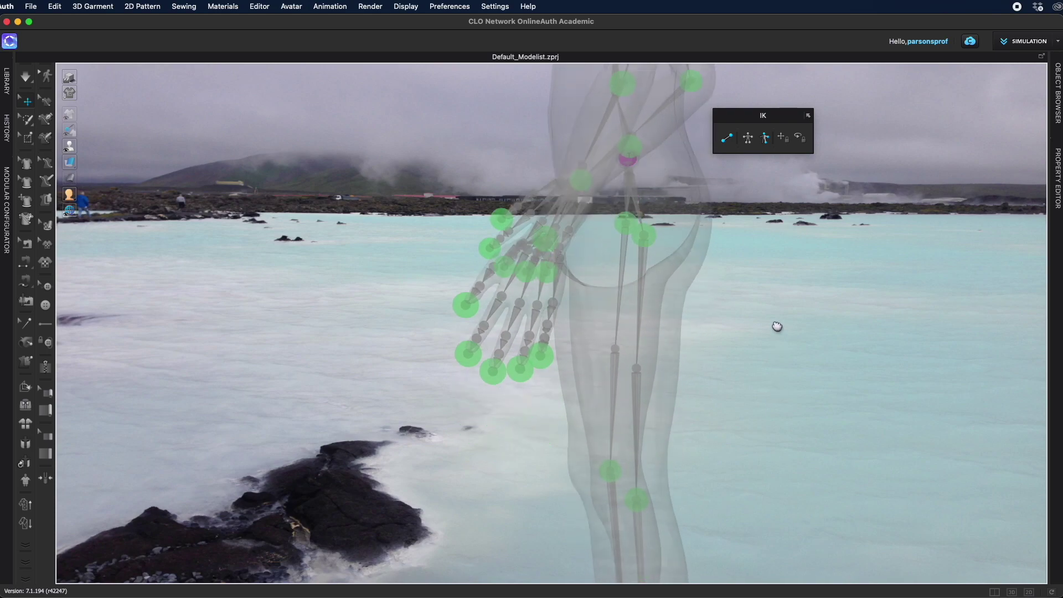
click(462, 303)
drag(462, 304, 461, 347)
right_drag(462, 347, 655, 436)
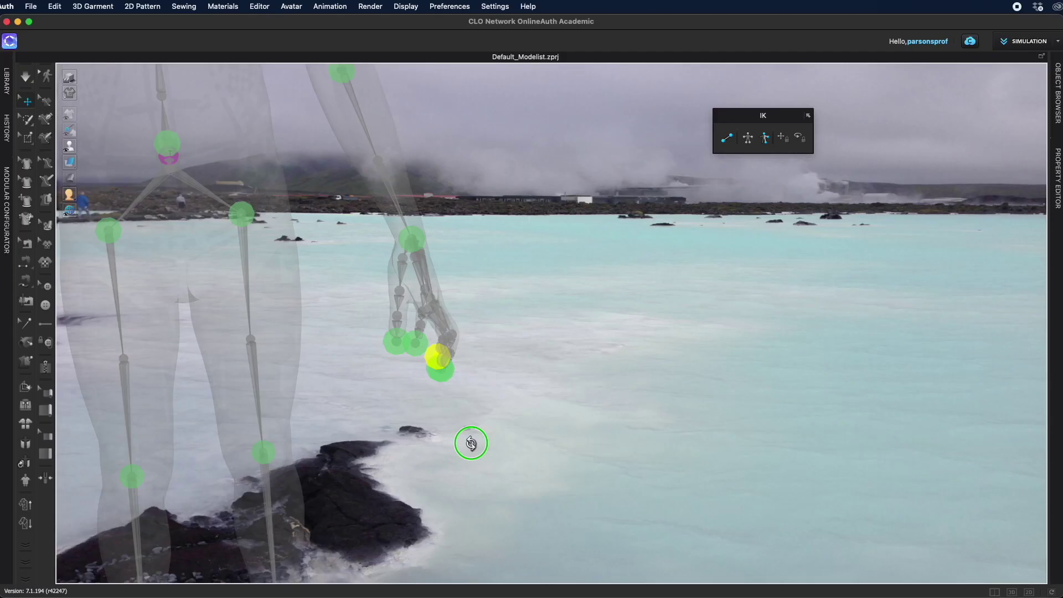
drag(397, 342, 398, 330)
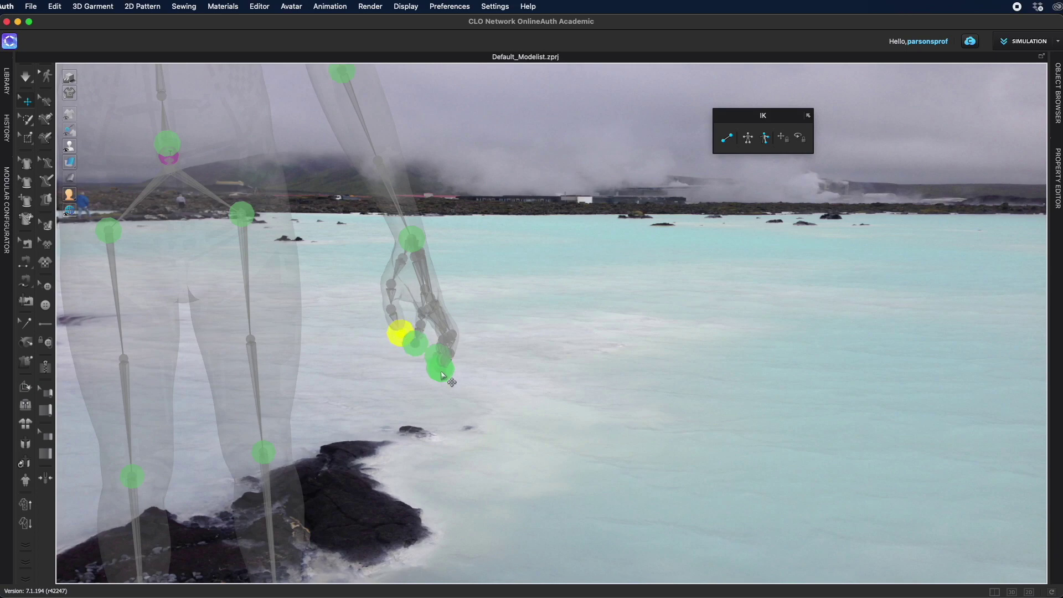
click(427, 361)
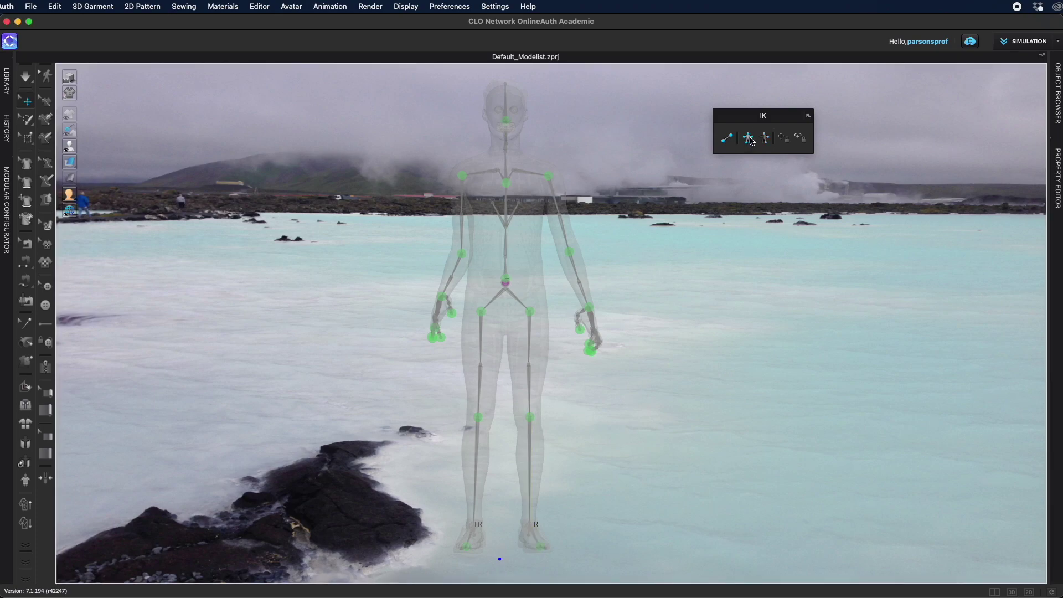
Step: Try an upper-body lean, undo it, and bend the right leg slightly at the knee
click(550, 225)
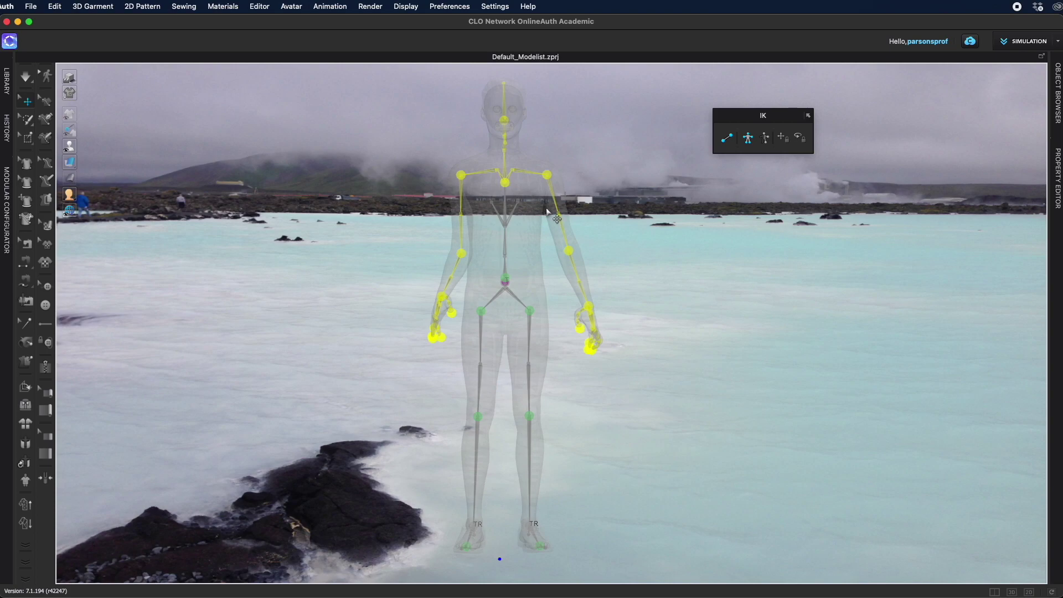
mouse_move(634, 352)
right_down()
mouse_move(780, 361)
mouse_move(603, 365)
mouse_move(639, 354)
right_up()
drag(505, 182, 559, 171)
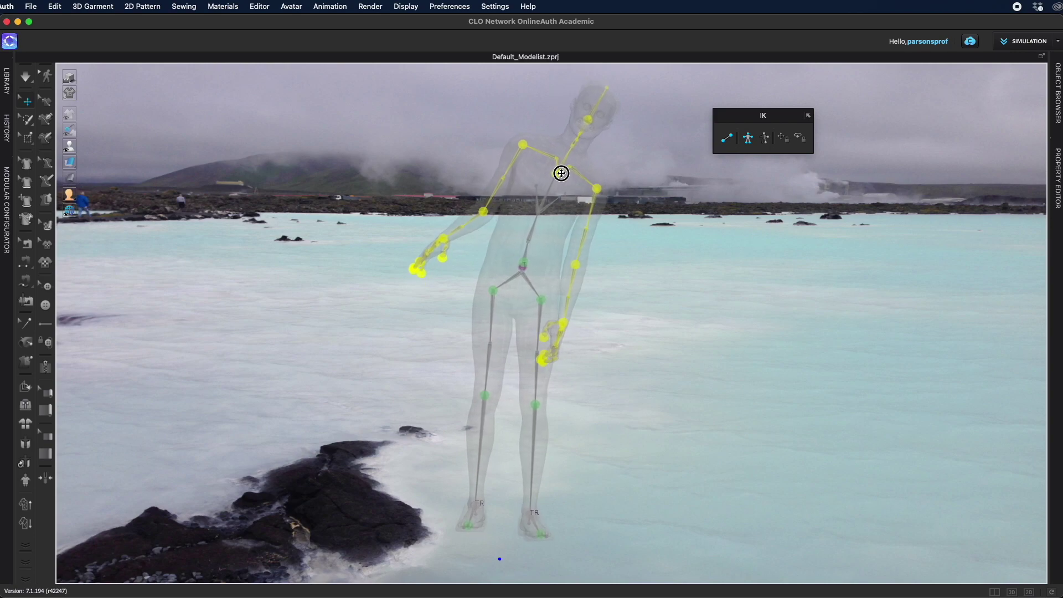
key(ctrl+z)
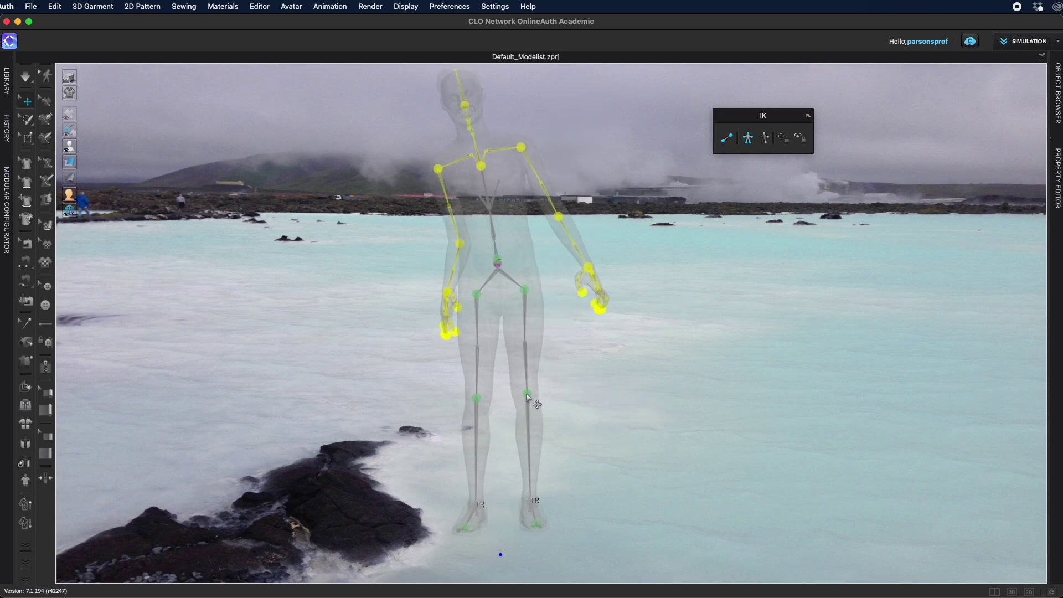
mouse_move(527, 395)
mouse_down()
mouse_move(537, 392)
mouse_move(520, 335)
mouse_move(527, 358)
mouse_move(530, 347)
mouse_move(539, 349)
mouse_move(526, 356)
mouse_move(566, 349)
mouse_move(538, 354)
mouse_move(491, 337)
mouse_move(532, 380)
mouse_up()
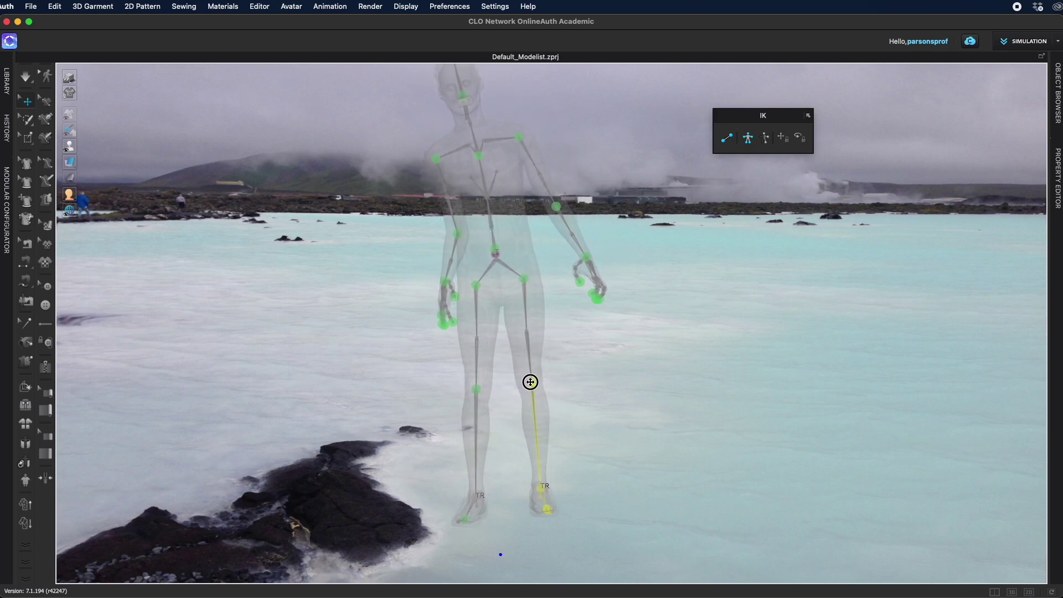
Step: Switch to limb IK mode and pull the screen-right hand inward to rest near the thigh
click(766, 138)
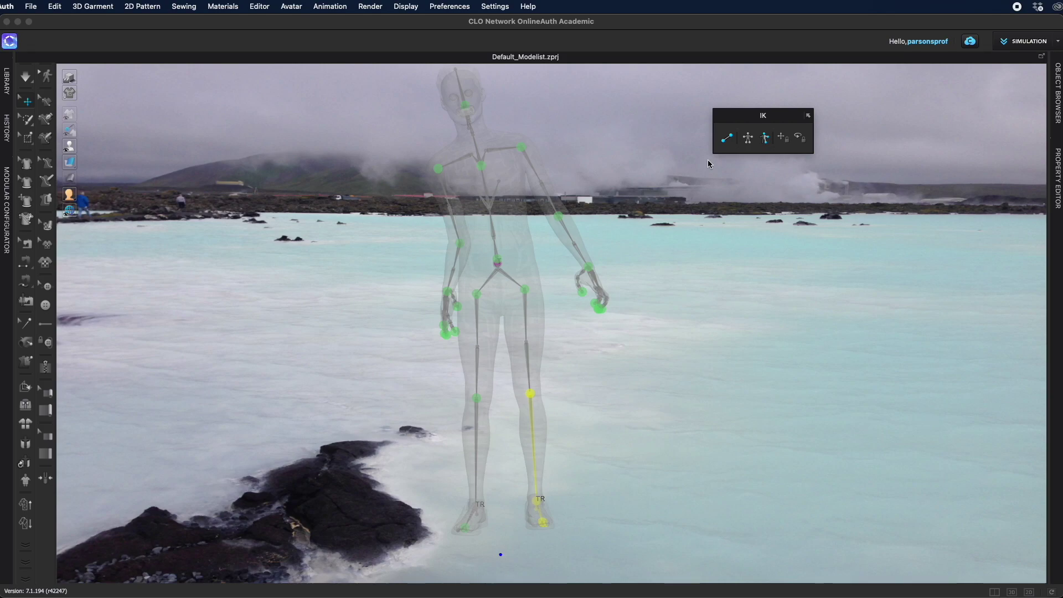
click(521, 150)
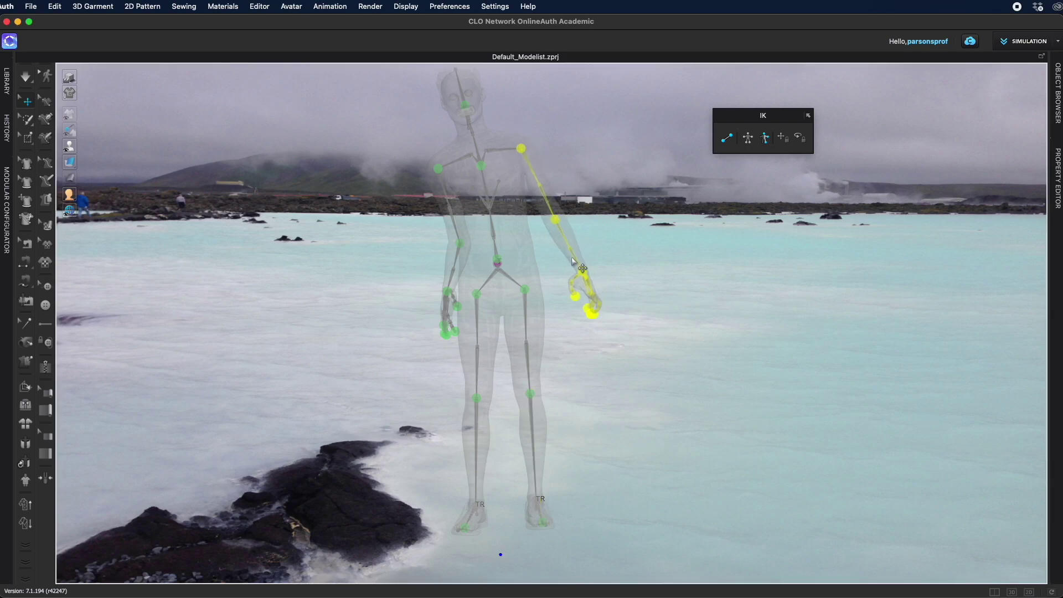
drag(582, 271, 569, 277)
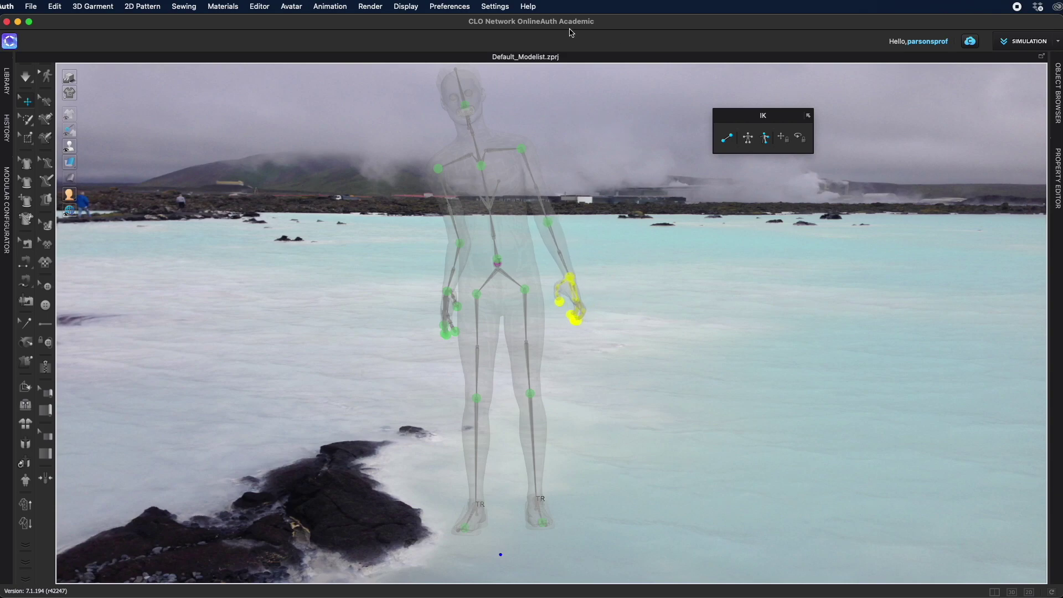
click(513, 141)
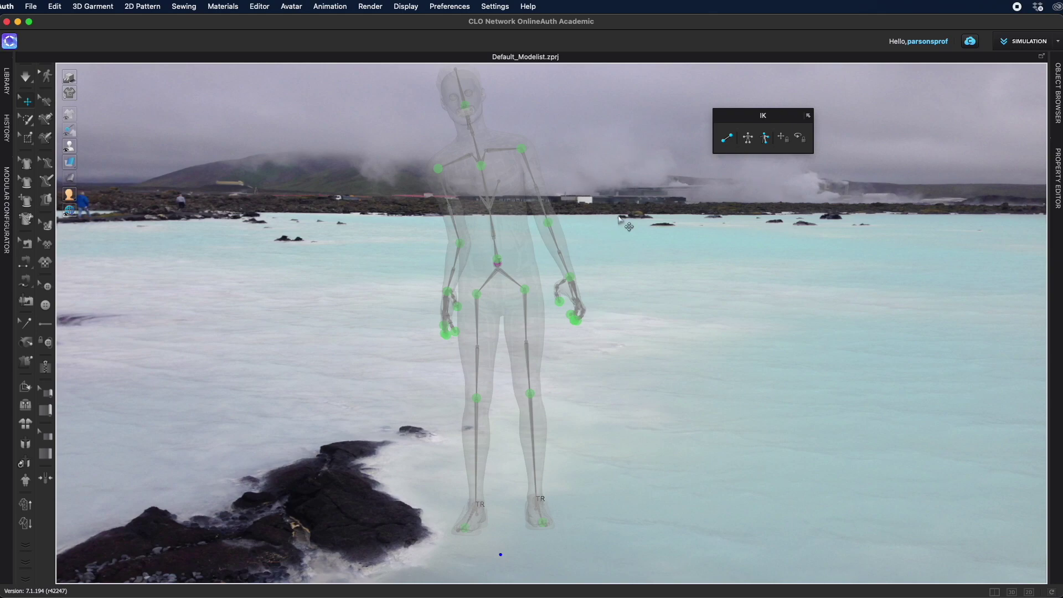
Step: Reset the Henry avatar's joints so it returns to the default A-stance
right_click(507, 170)
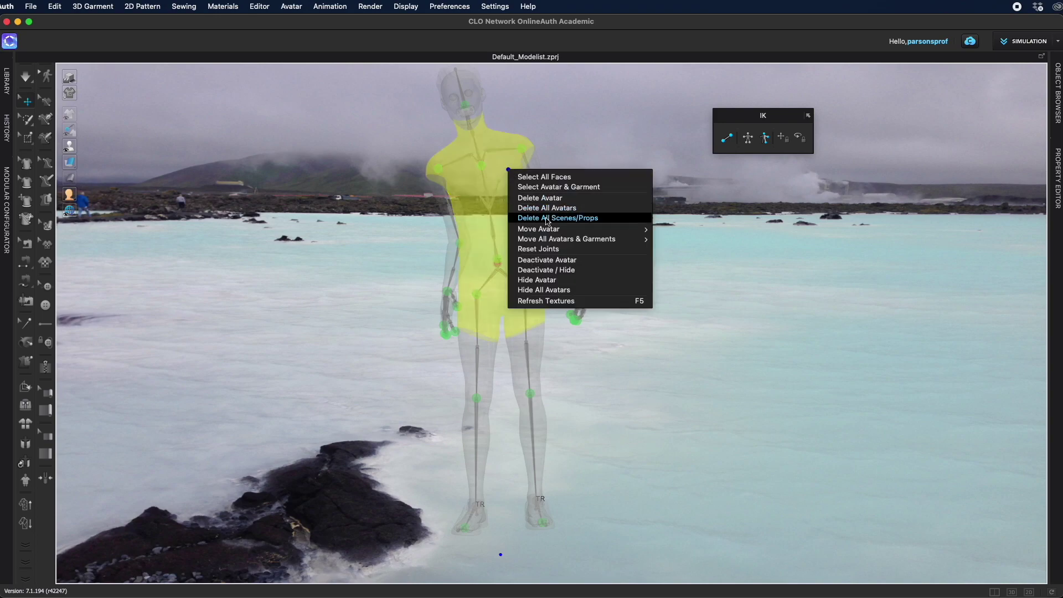
click(557, 250)
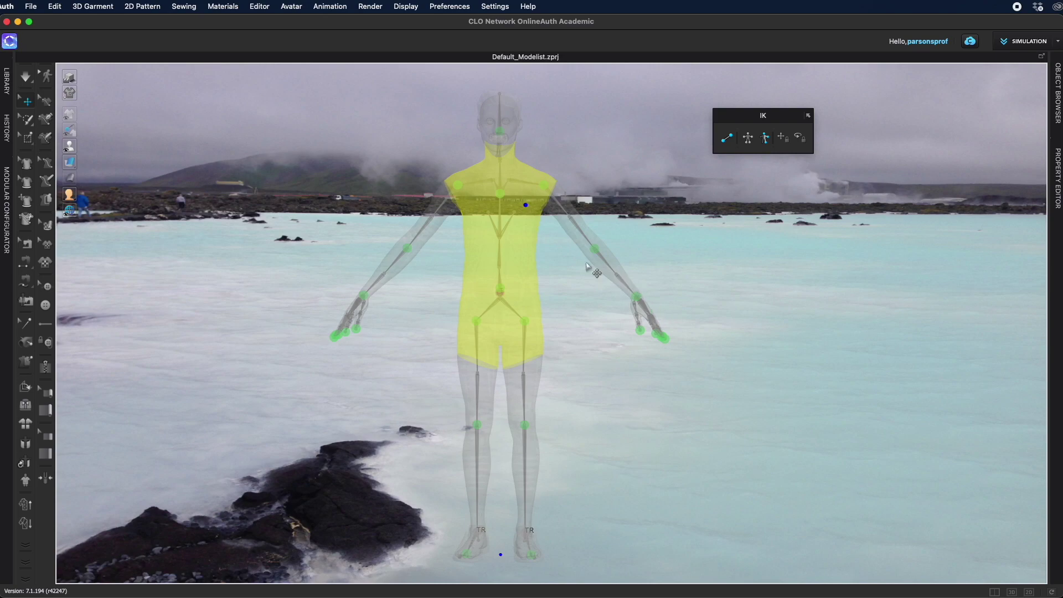
Step: Undo the joint reset by reverting to the step before Reset Joints in History
click(54, 7)
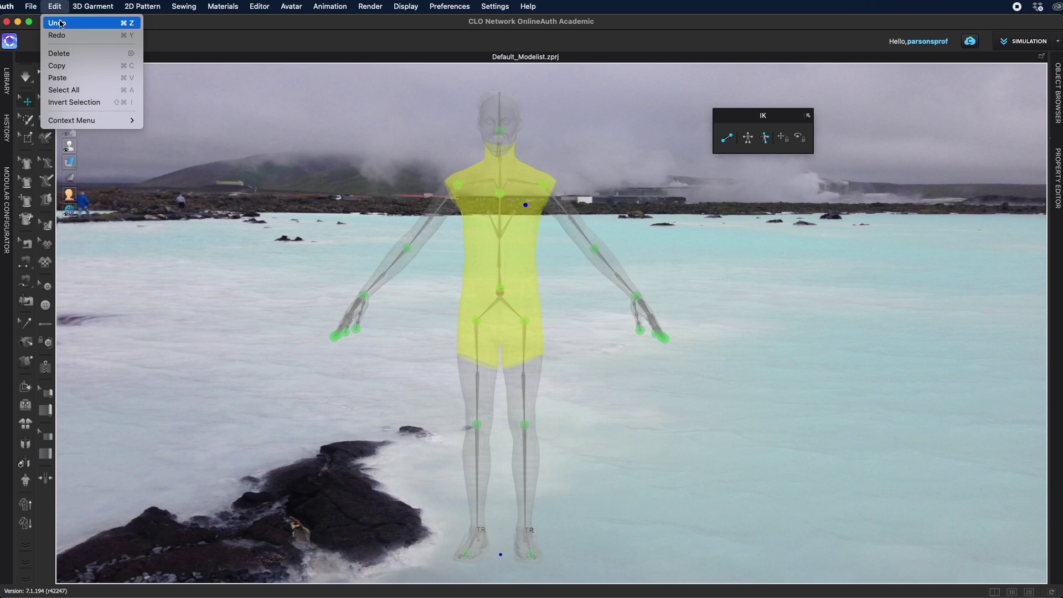
mouse_move(93, 6)
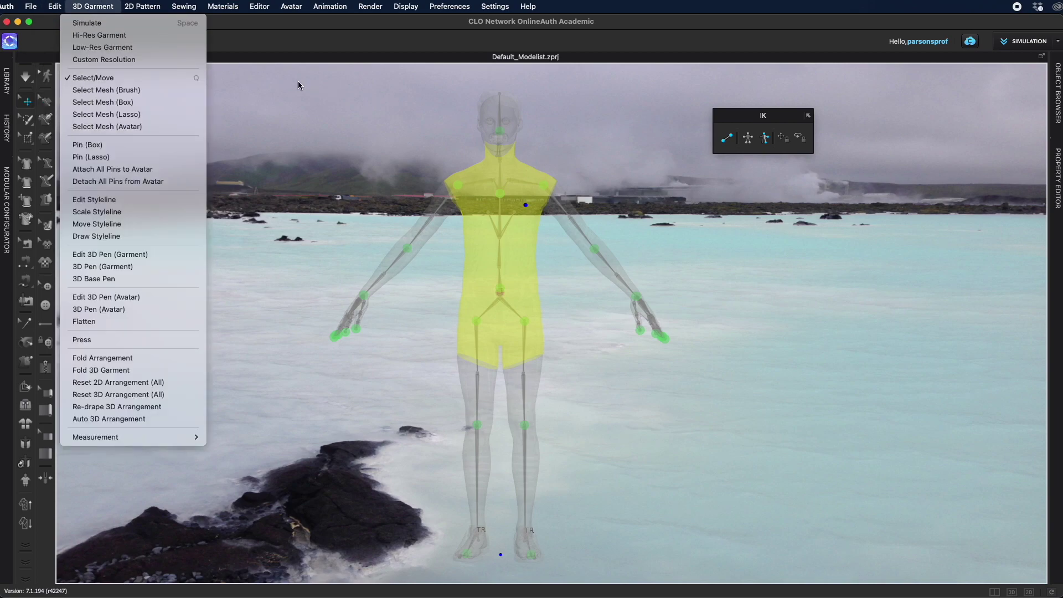
click(258, 89)
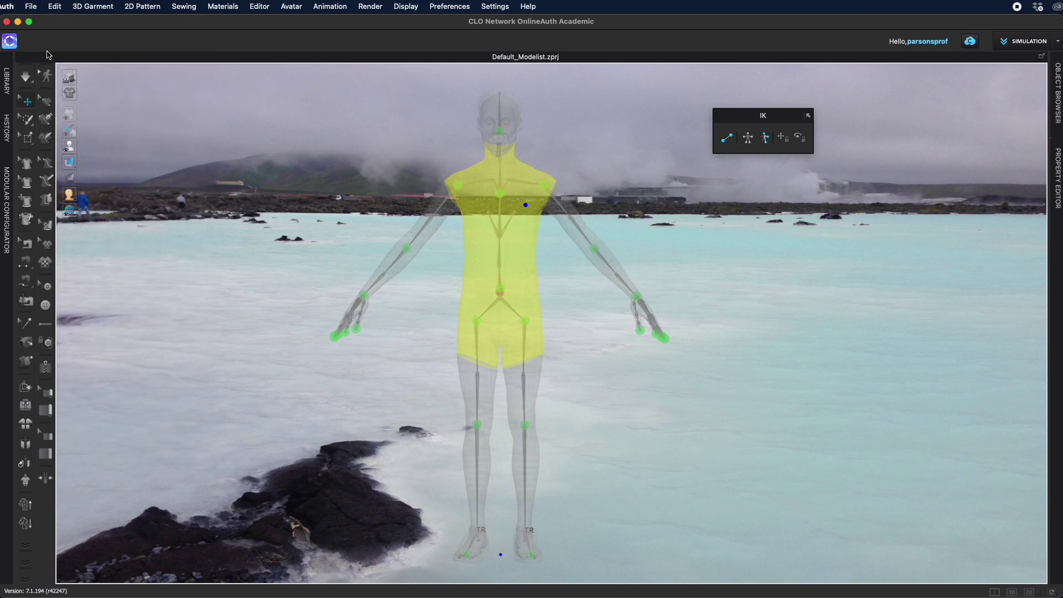
click(7, 127)
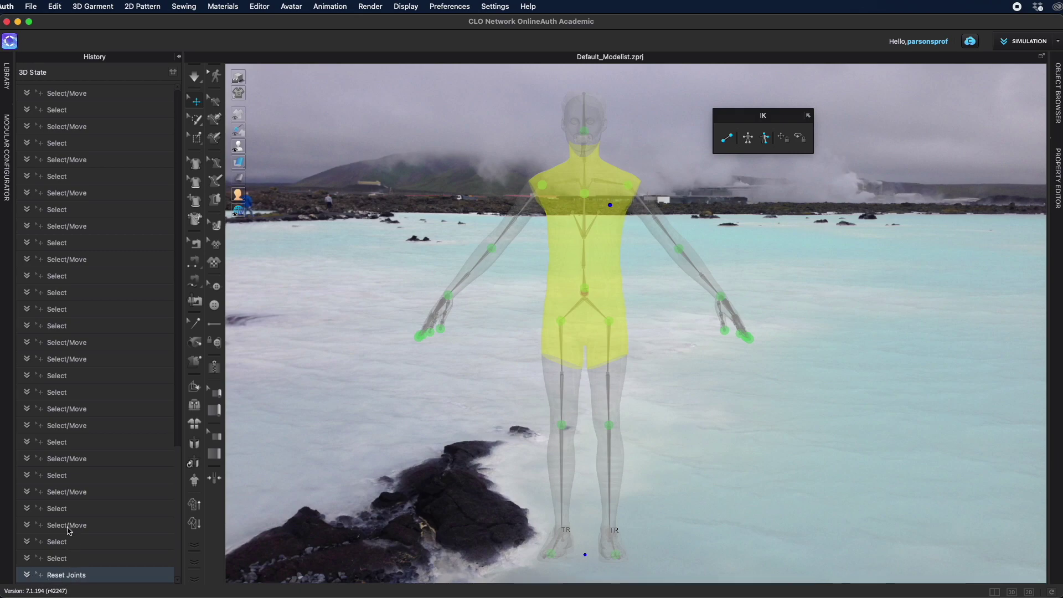
click(68, 509)
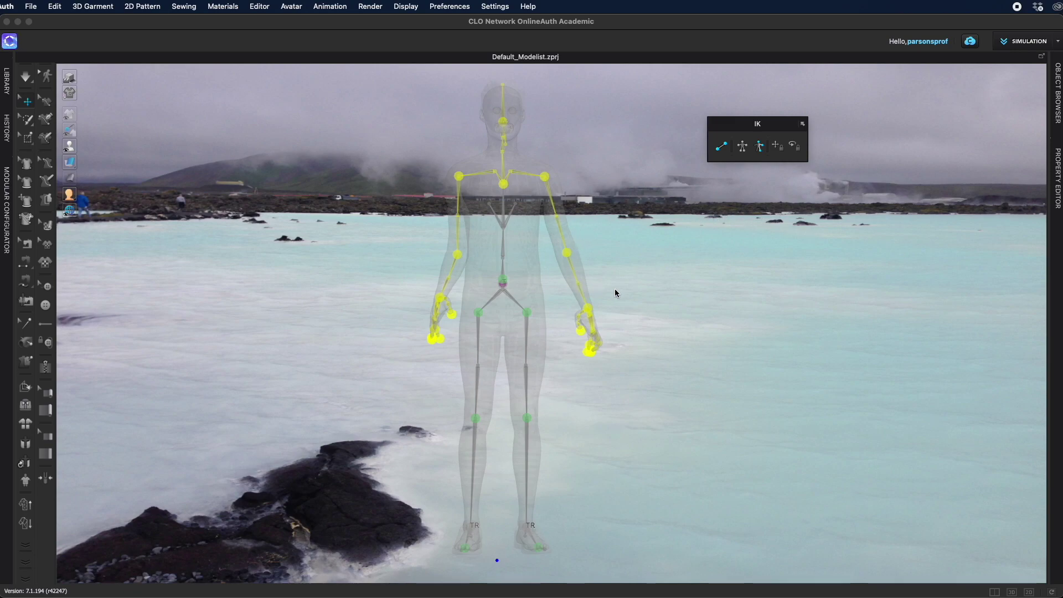
Step: Turn off the skeleton X-ray display so the posed avatar shows as a solid figure
right_drag(616, 292, 732, 404)
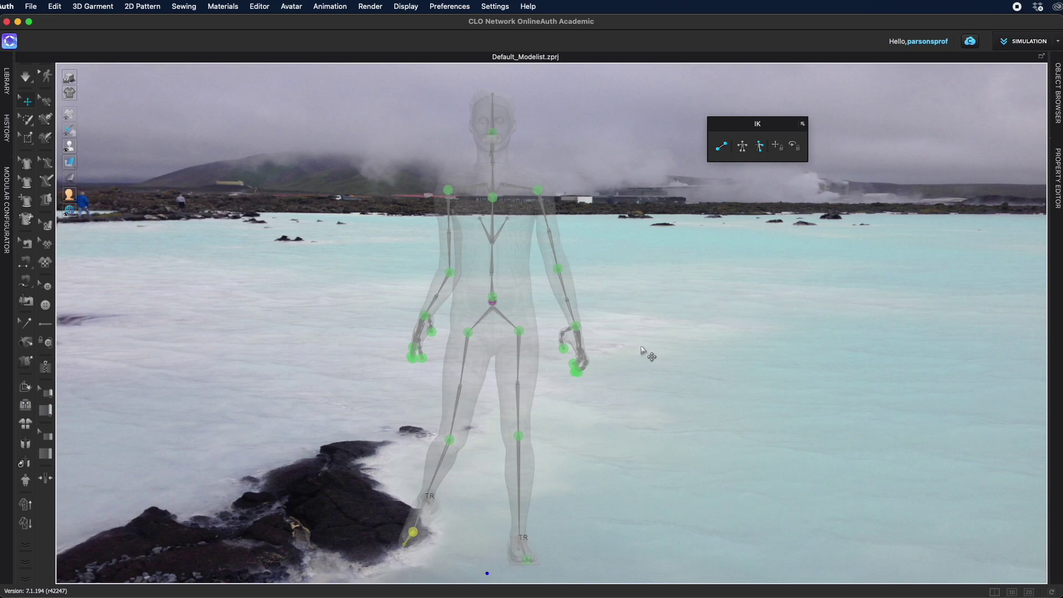
click(69, 146)
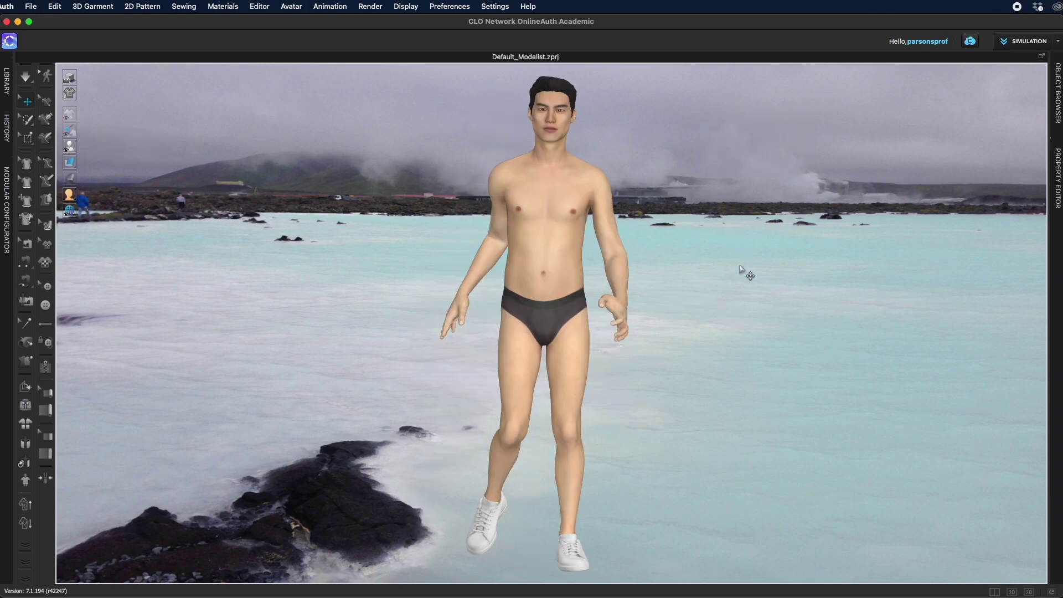
right_drag(678, 362, 627, 364)
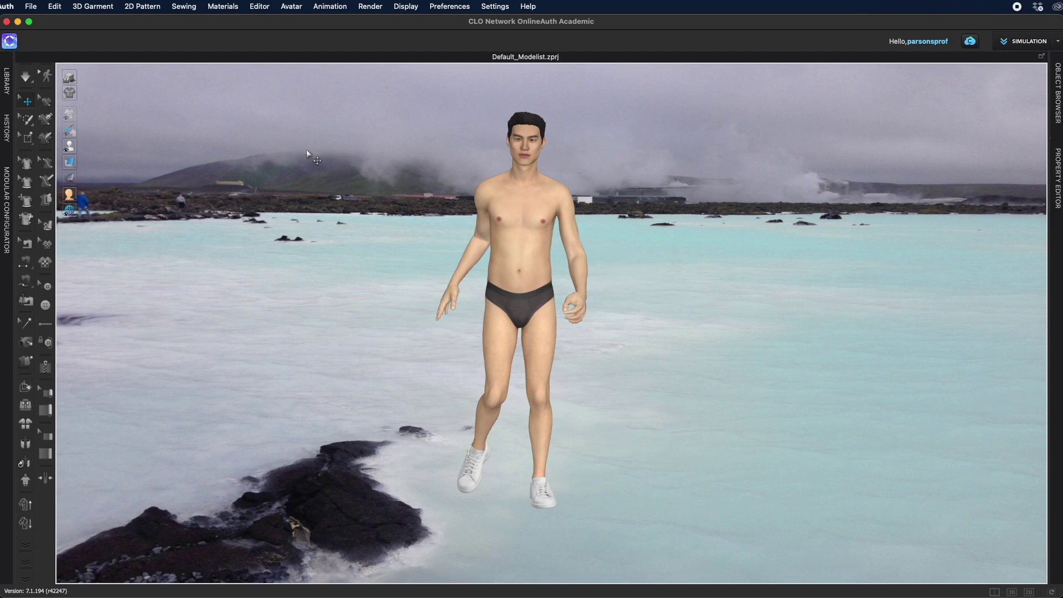
Step: Save the current pose as a pose file named 'MV2_walking LH holding' in the Pose folder
click(31, 6)
mouse_move(61, 88)
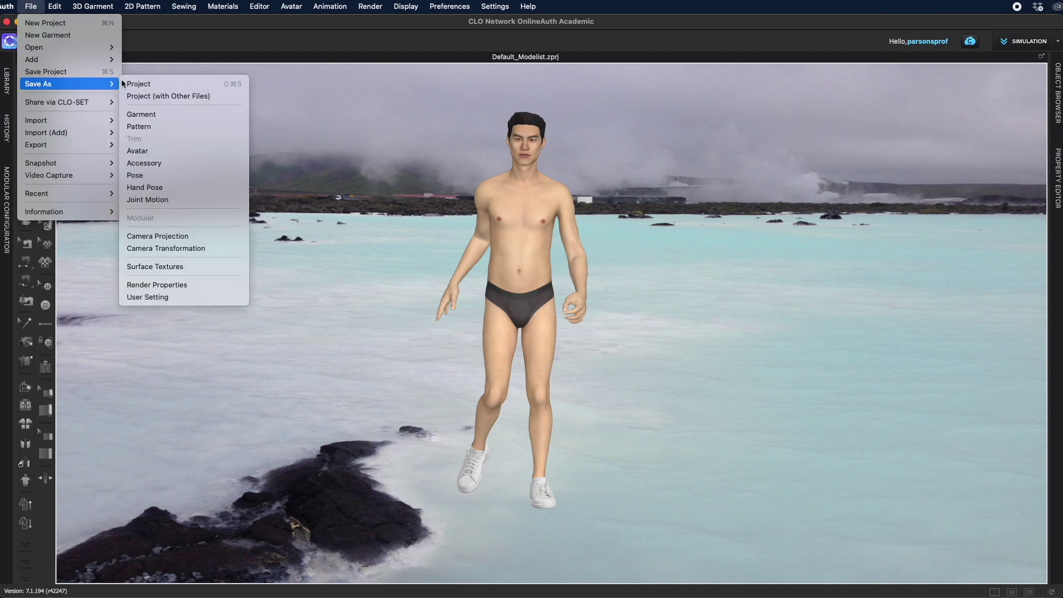
click(180, 174)
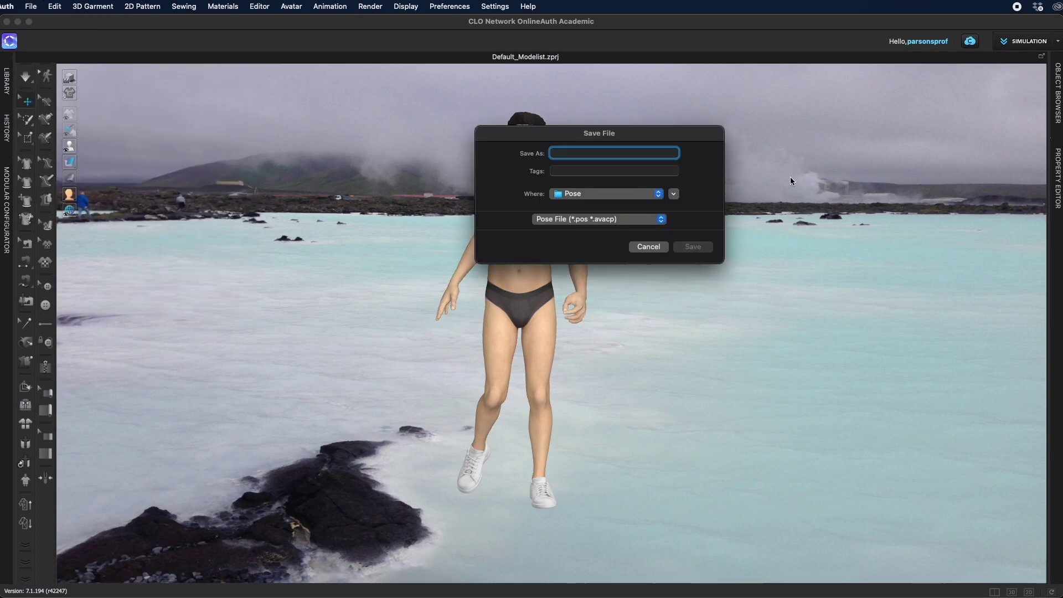
text(MV)
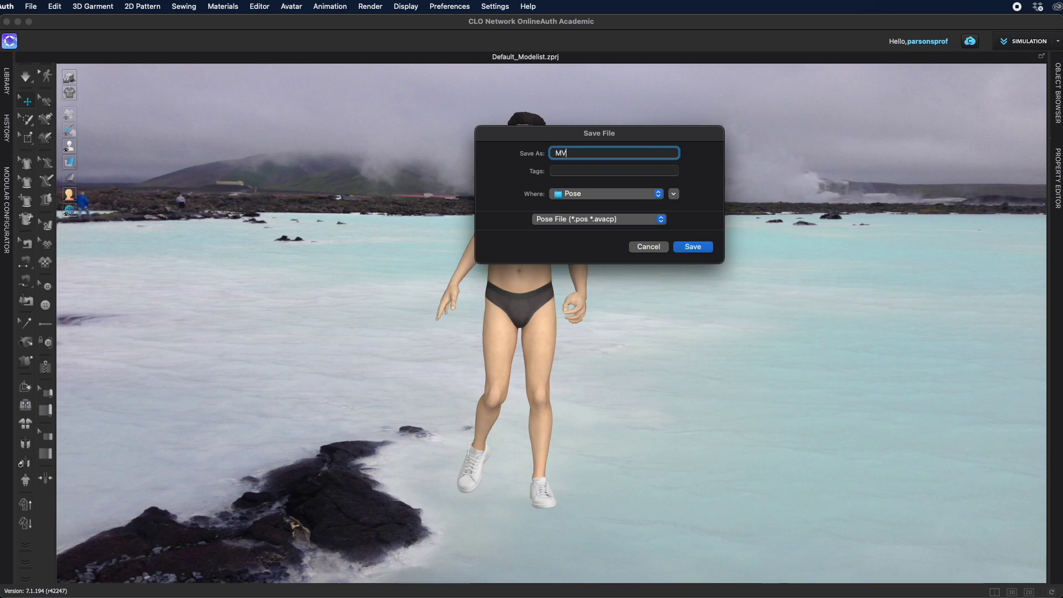
text(2_walking LH holding)
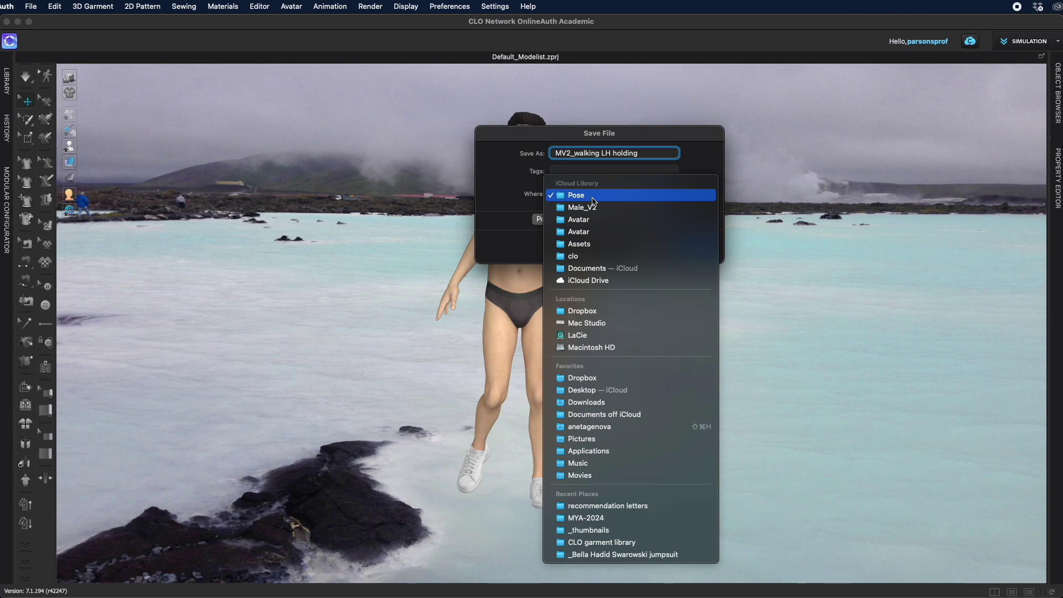
click(593, 198)
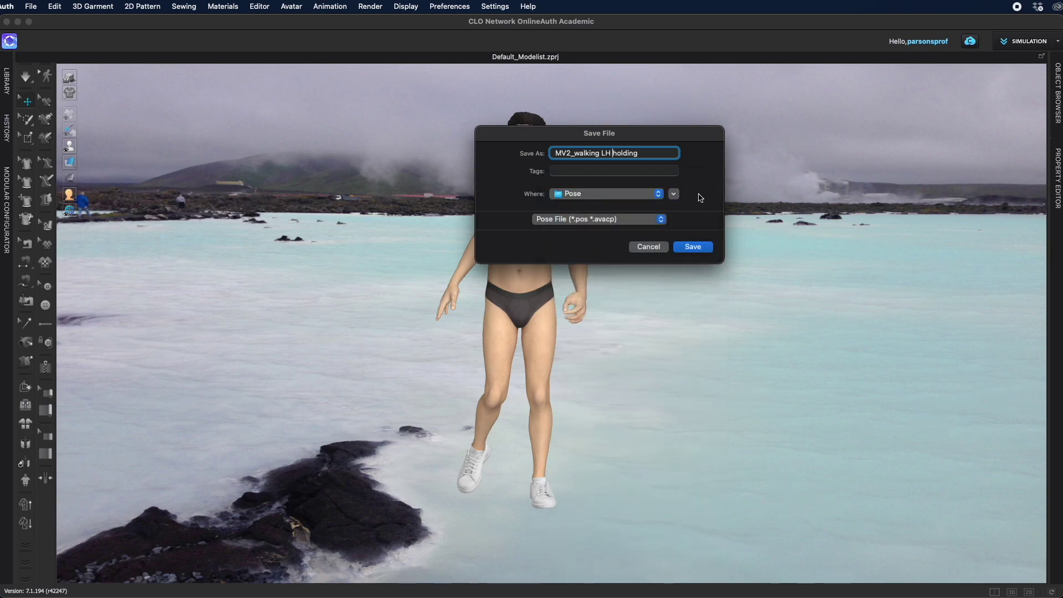
click(700, 250)
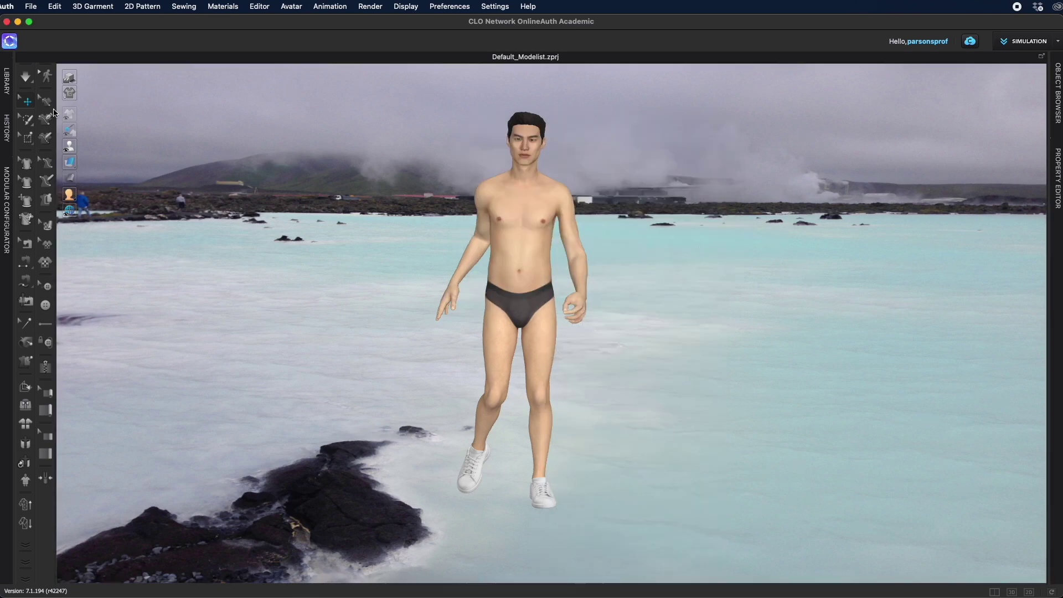
Step: Apply the MV2_01_A.pos A-pose from the Library's Avatar > Pose folder
click(8, 82)
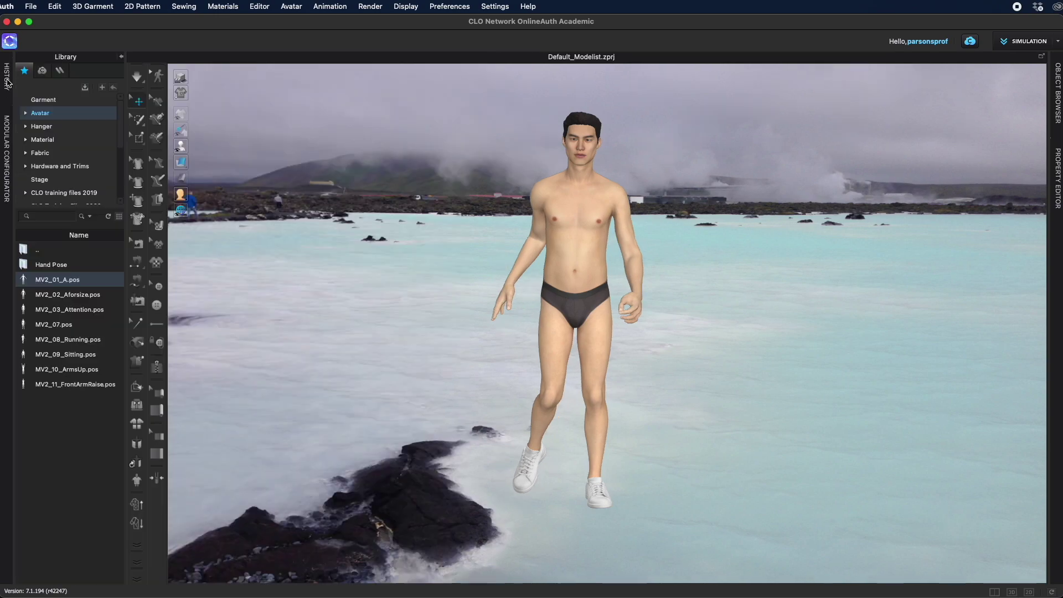
click(50, 115)
click(43, 325)
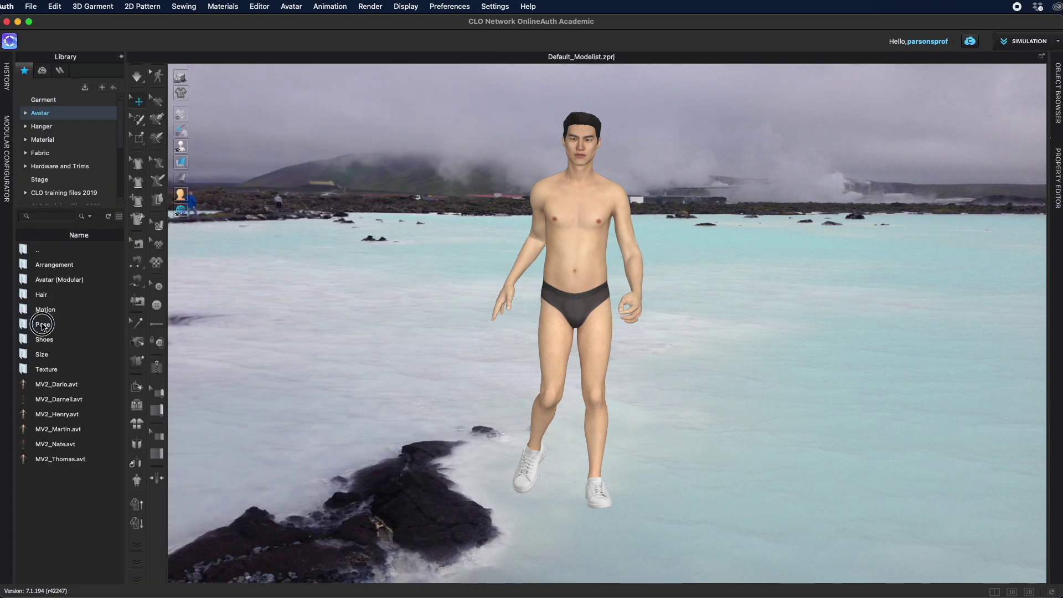
double_click(49, 330)
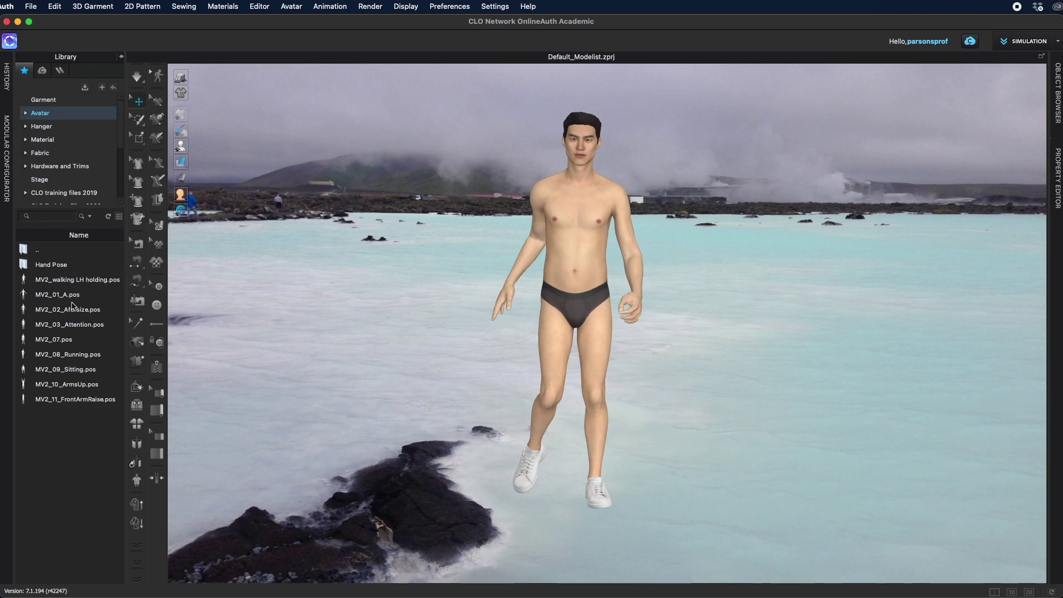
double_click(42, 300)
click(540, 352)
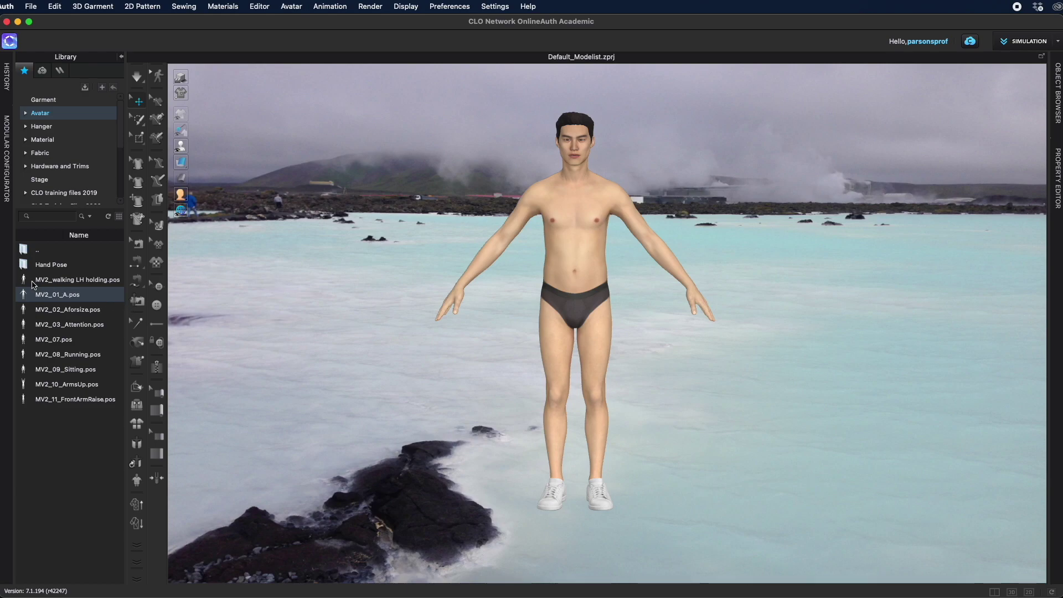
Step: Reapply the saved MV2_walking LH holding.pos pose to the avatar from the Library
double_click(52, 282)
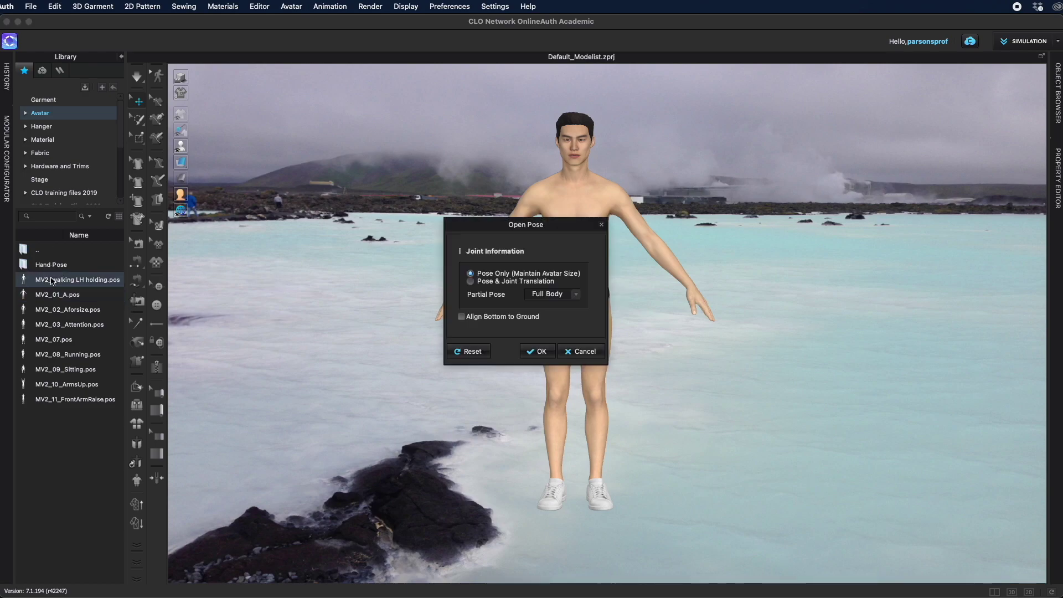
click(540, 352)
right_drag(686, 405, 568, 388)
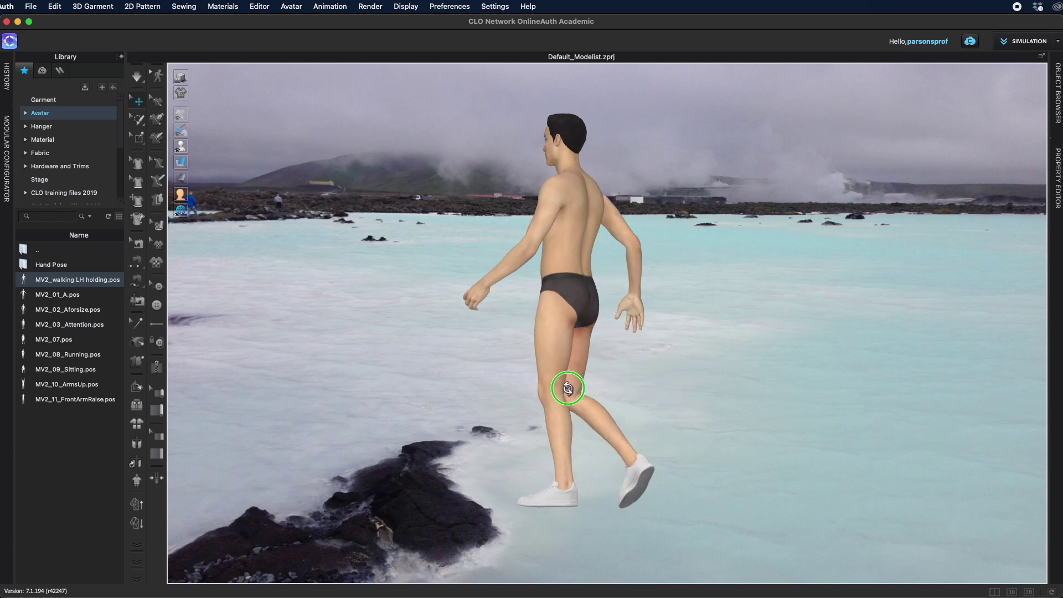